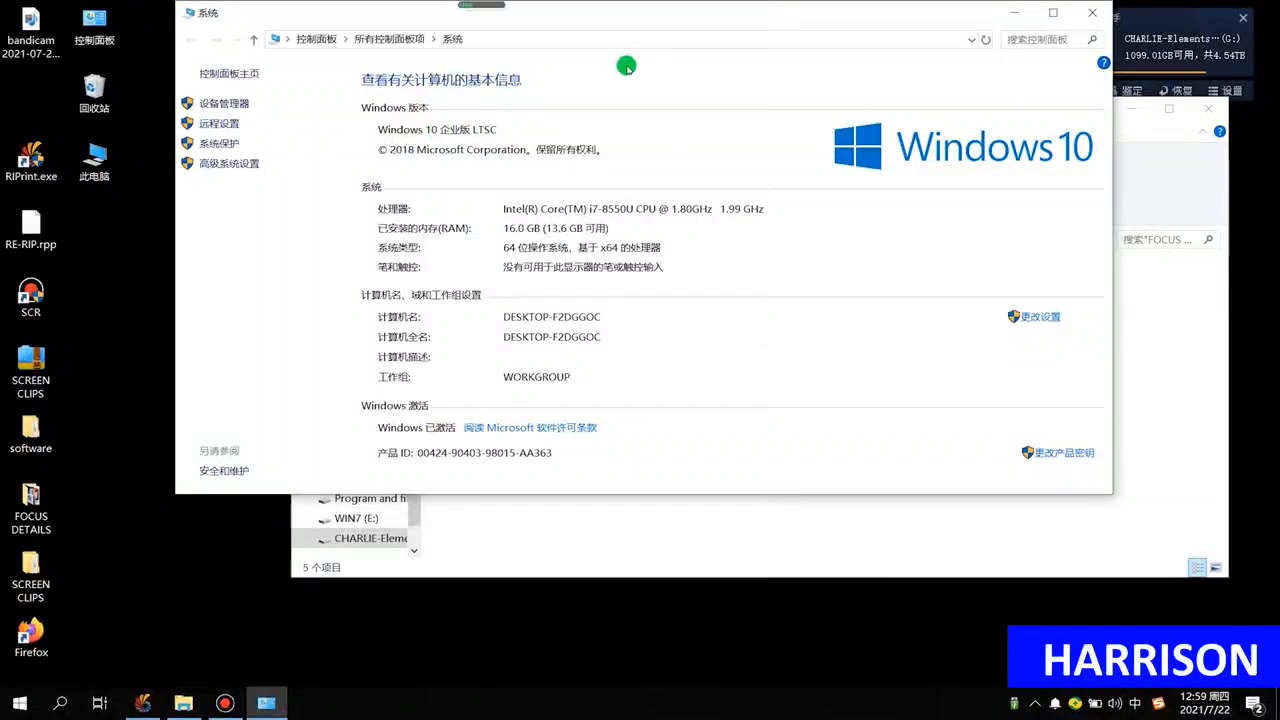
# - Close the System window, open the folder FOCUS NEBULA-62F SUPPORT > 1. Control software > 1-Windows 10 setting and widen its name column
pyautogui.click(1085, 14)
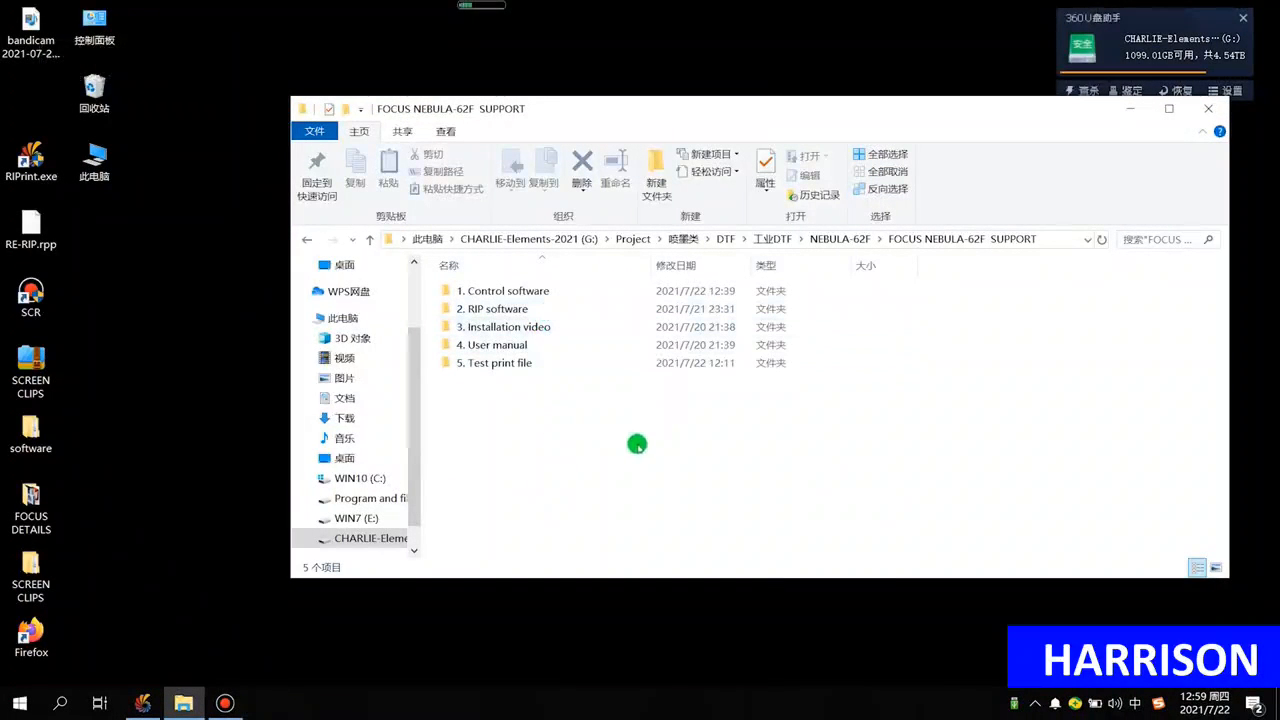
pyautogui.click(835, 239)
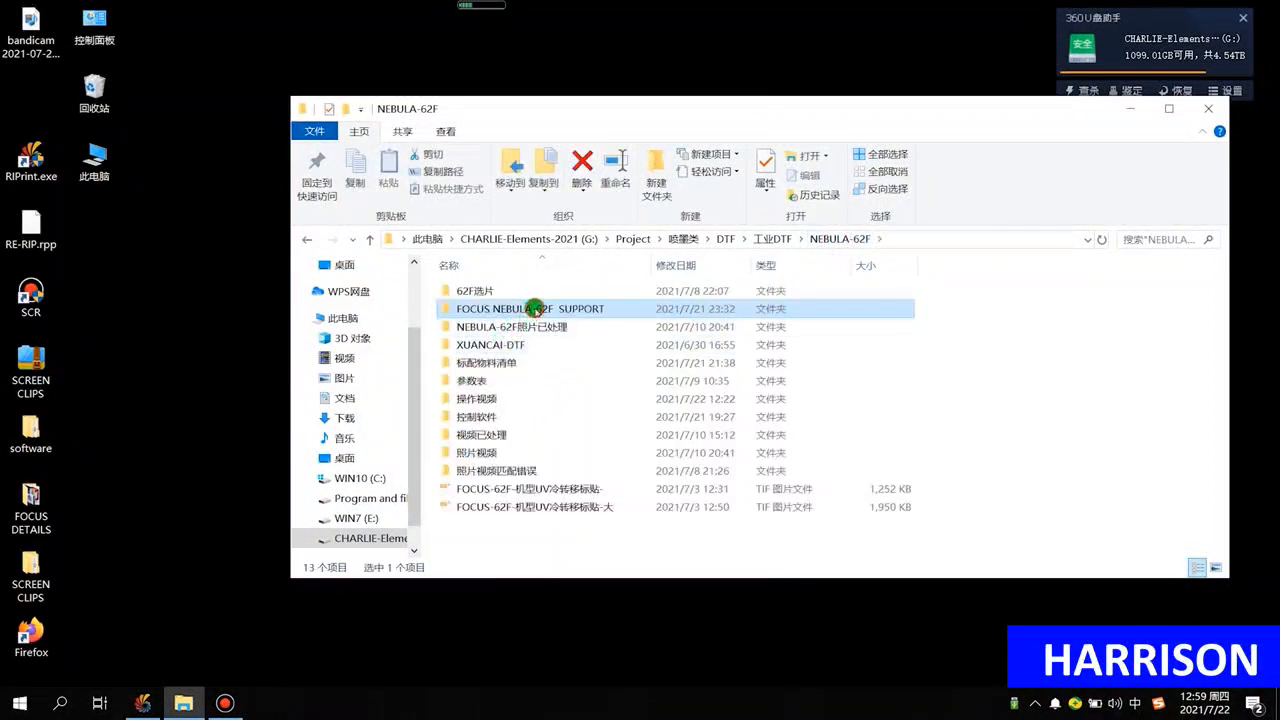
pyautogui.doubleClick(535, 309)
pyautogui.doubleClick(527, 296)
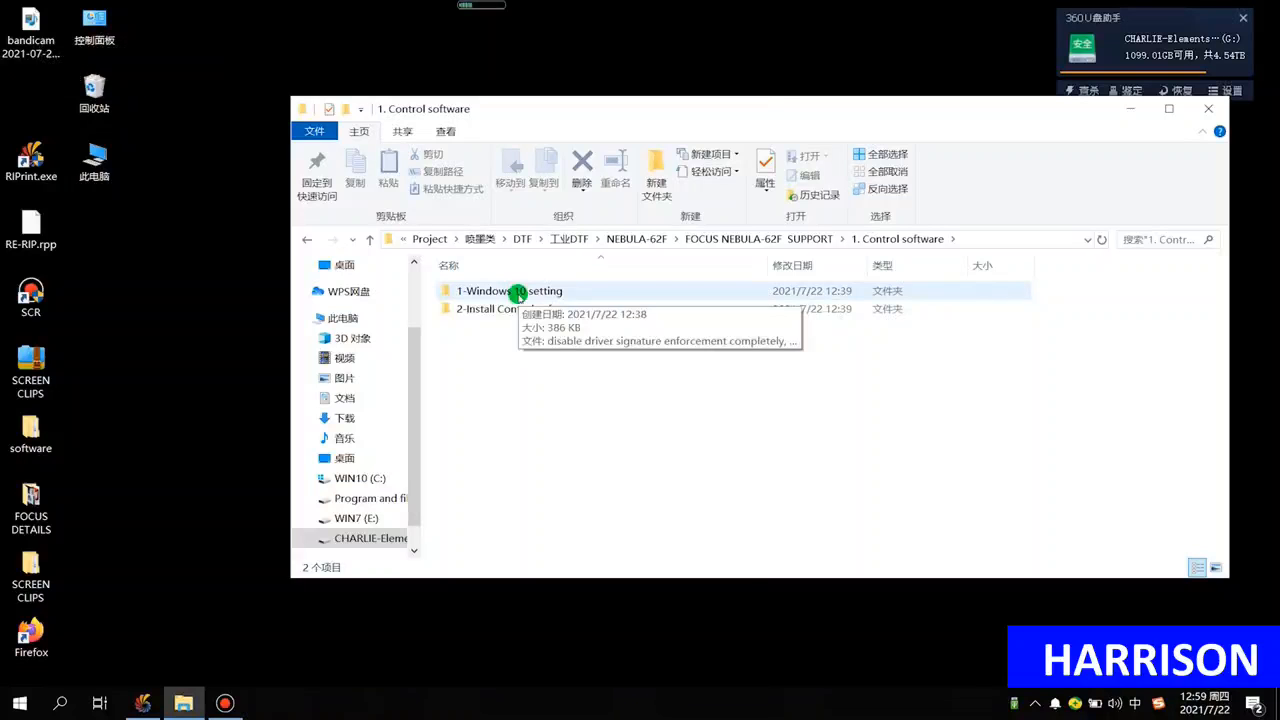
pyautogui.doubleClick(519, 293)
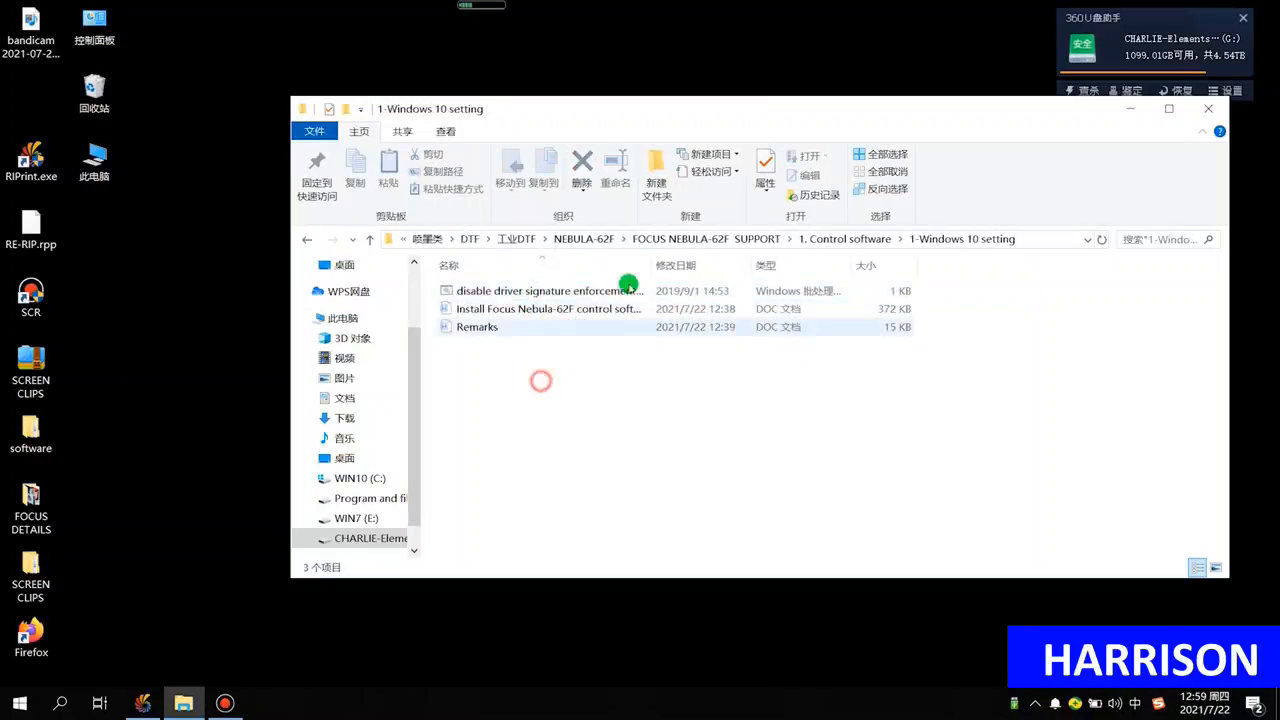
pyautogui.moveTo(661, 261); pyautogui.dragTo(791, 292)
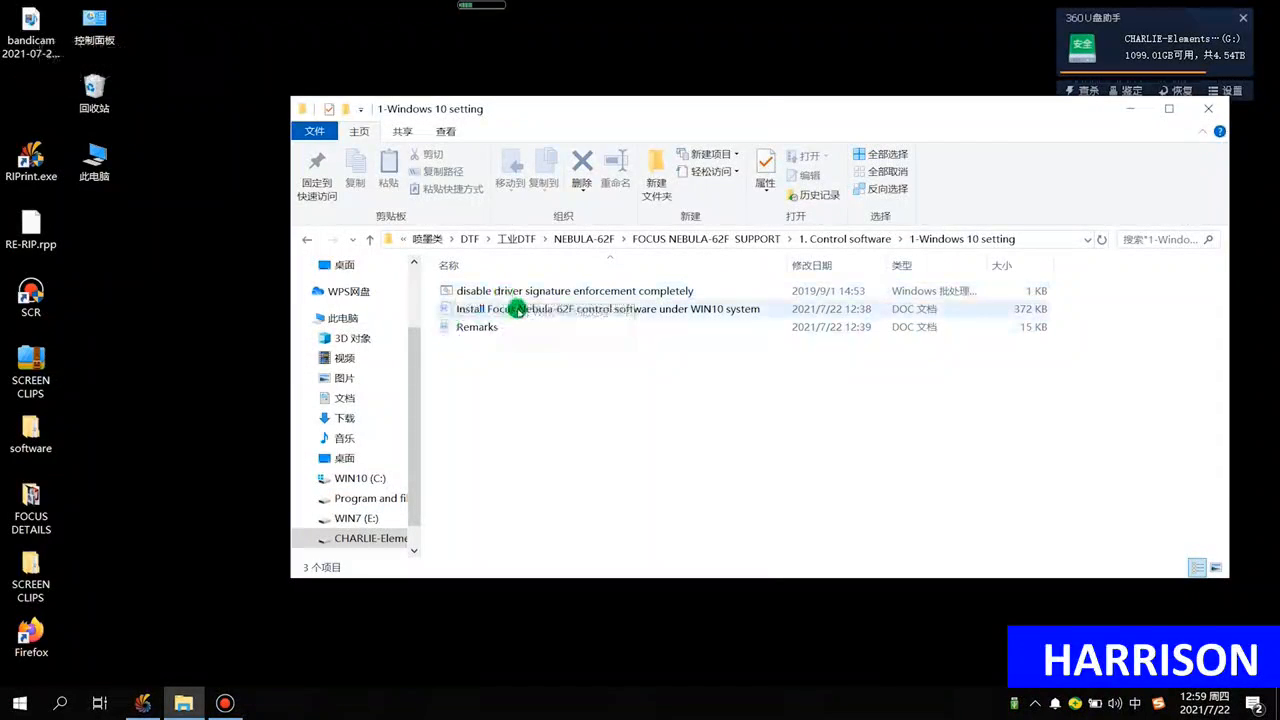
# - Open the document "Install Focus Nebula-62F control software under WIN10 system" from the 1-Windows 10 setting folder
pyautogui.click(504, 291)
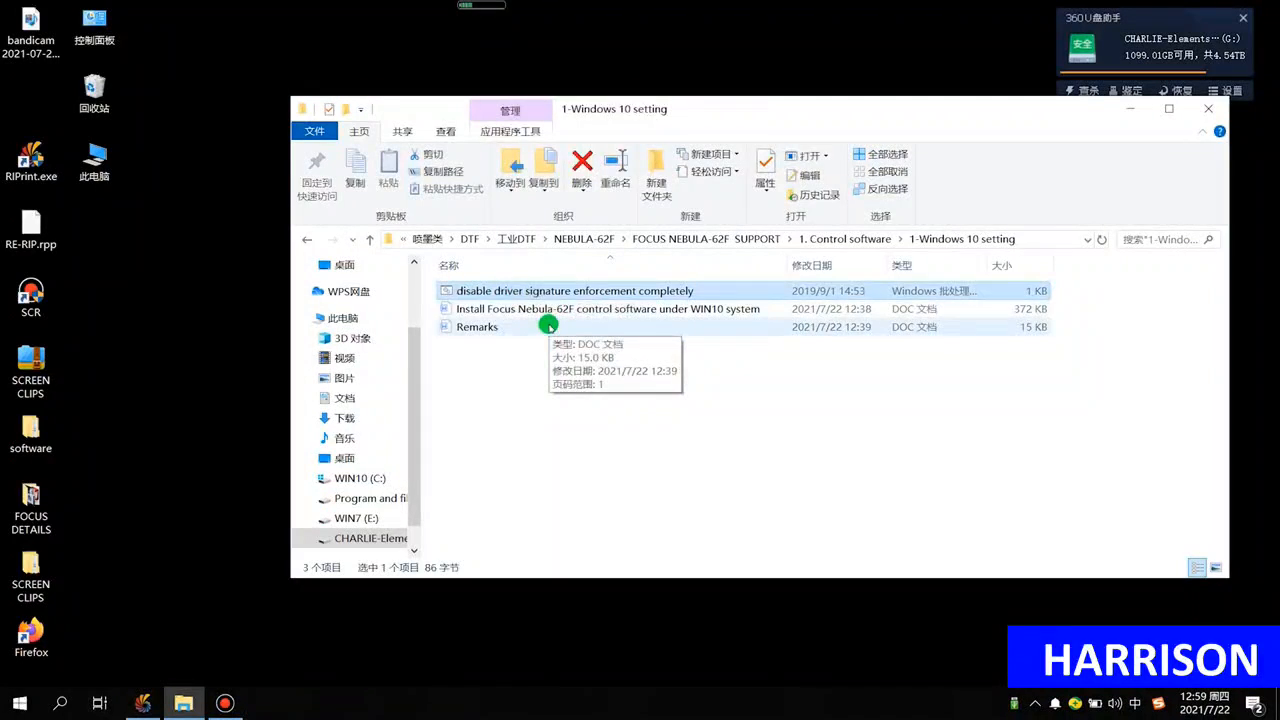
pyautogui.click(529, 397)
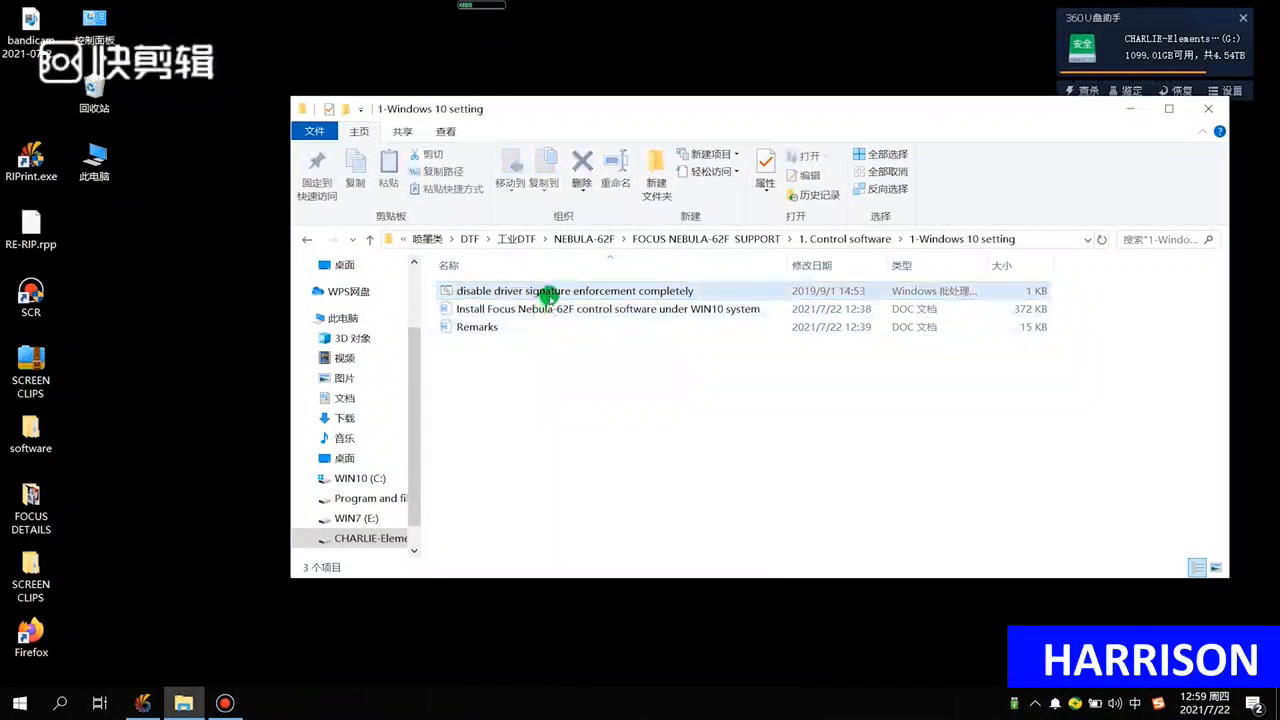
pyautogui.click(548, 292)
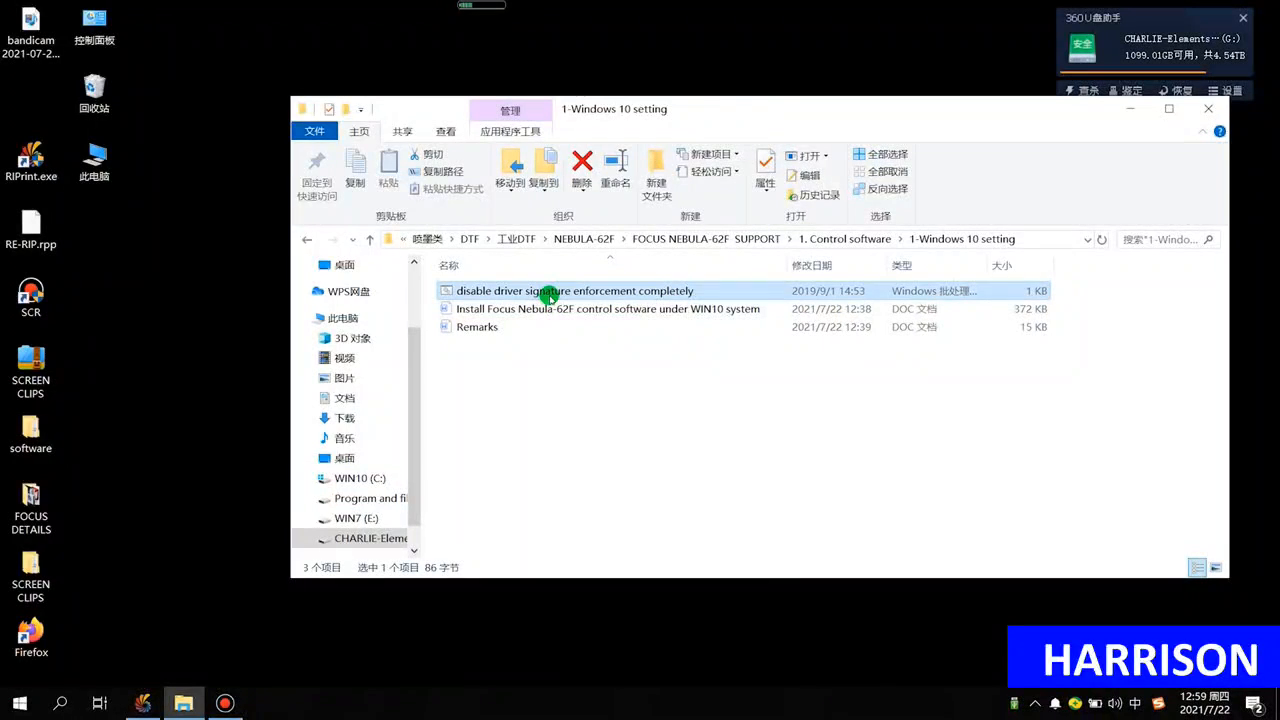
pyautogui.click(543, 312)
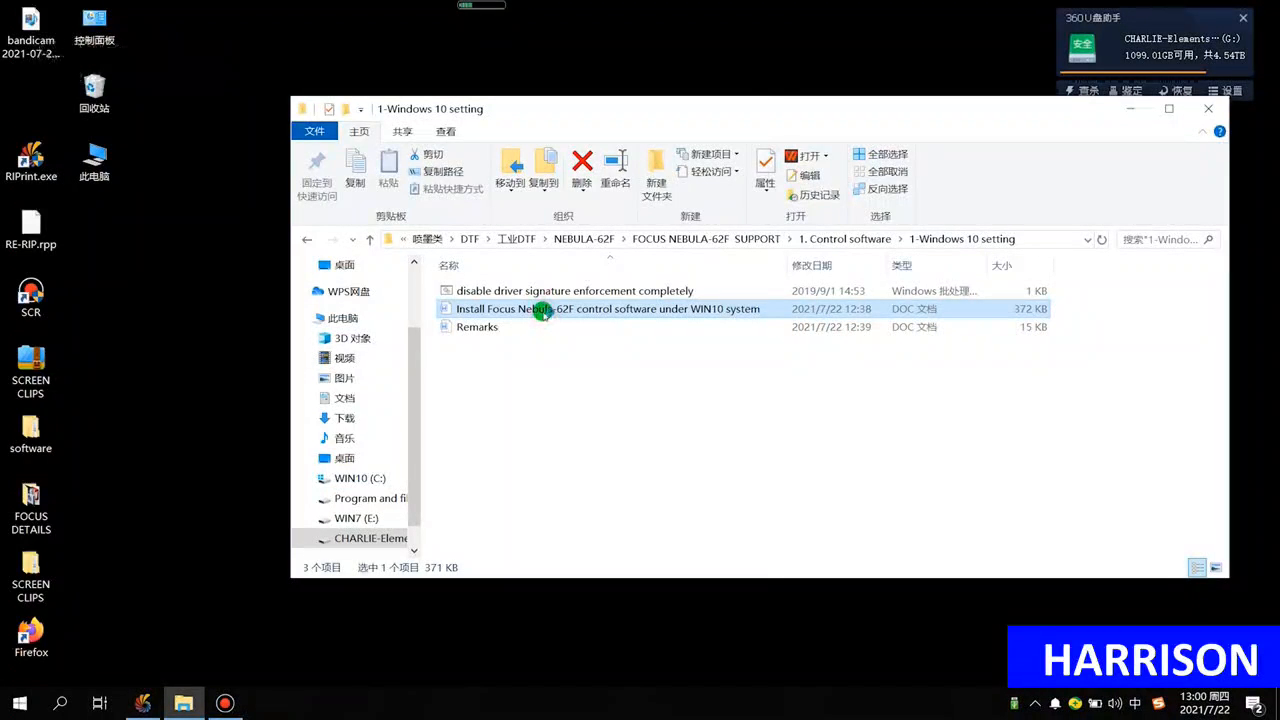
pyautogui.doubleClick(634, 316)
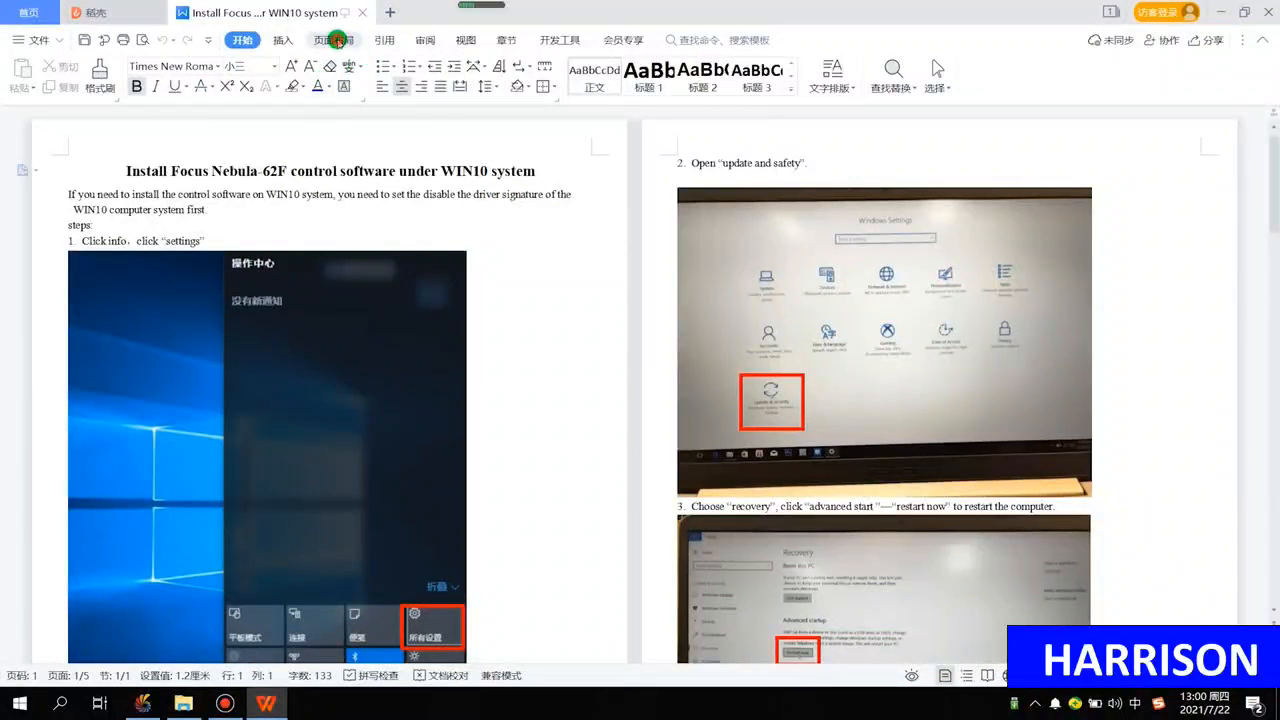
# - Switch the installation document to Outline view (大纲)
pyautogui.click(333, 40)
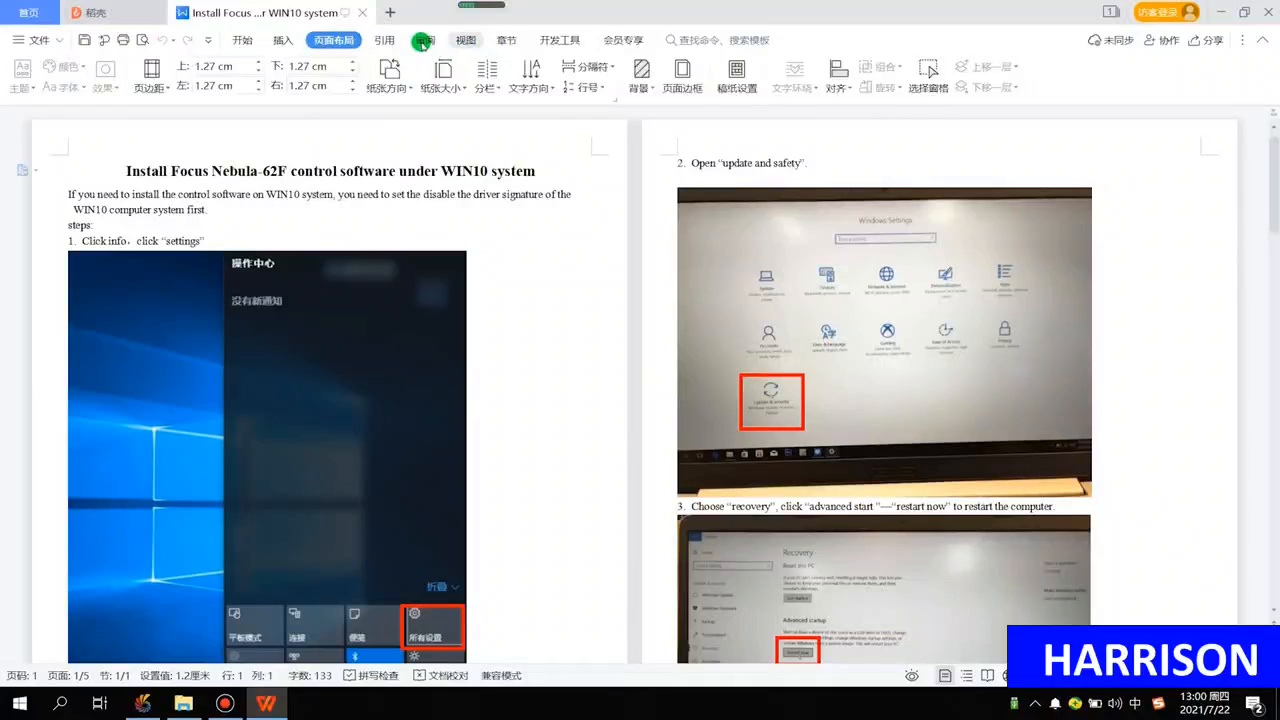
pyautogui.click(465, 40)
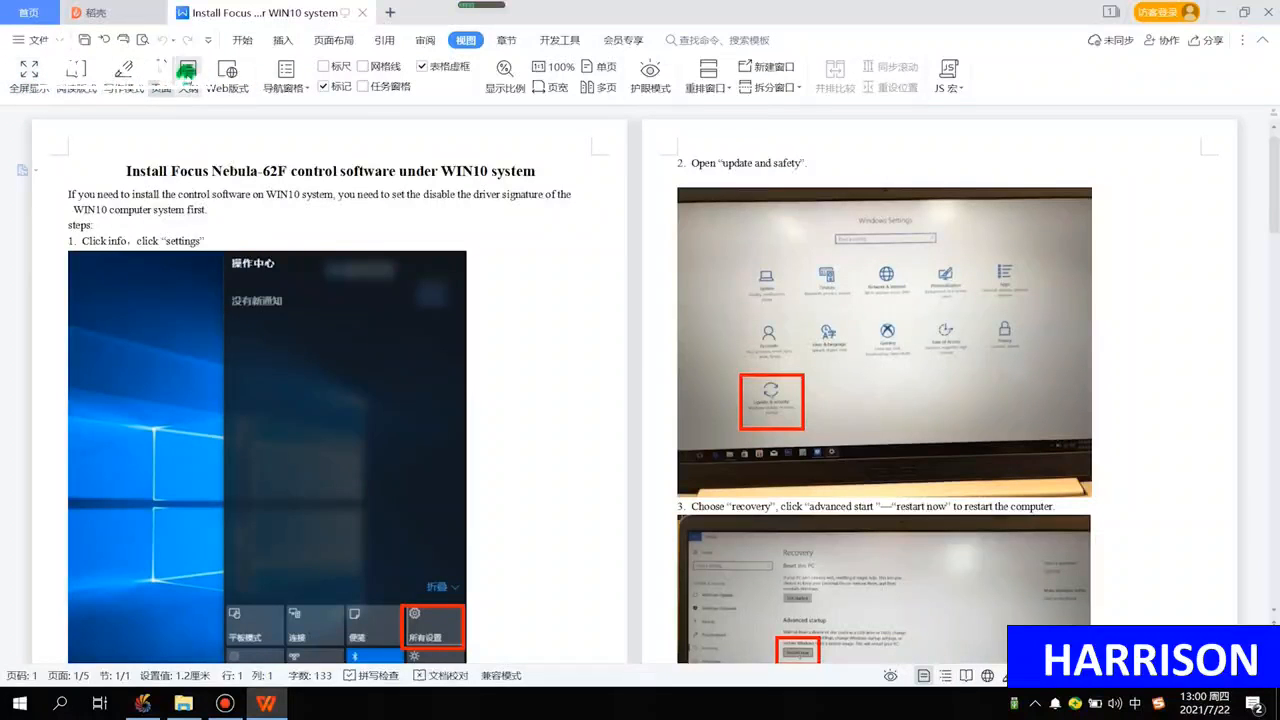
pyautogui.click(187, 74)
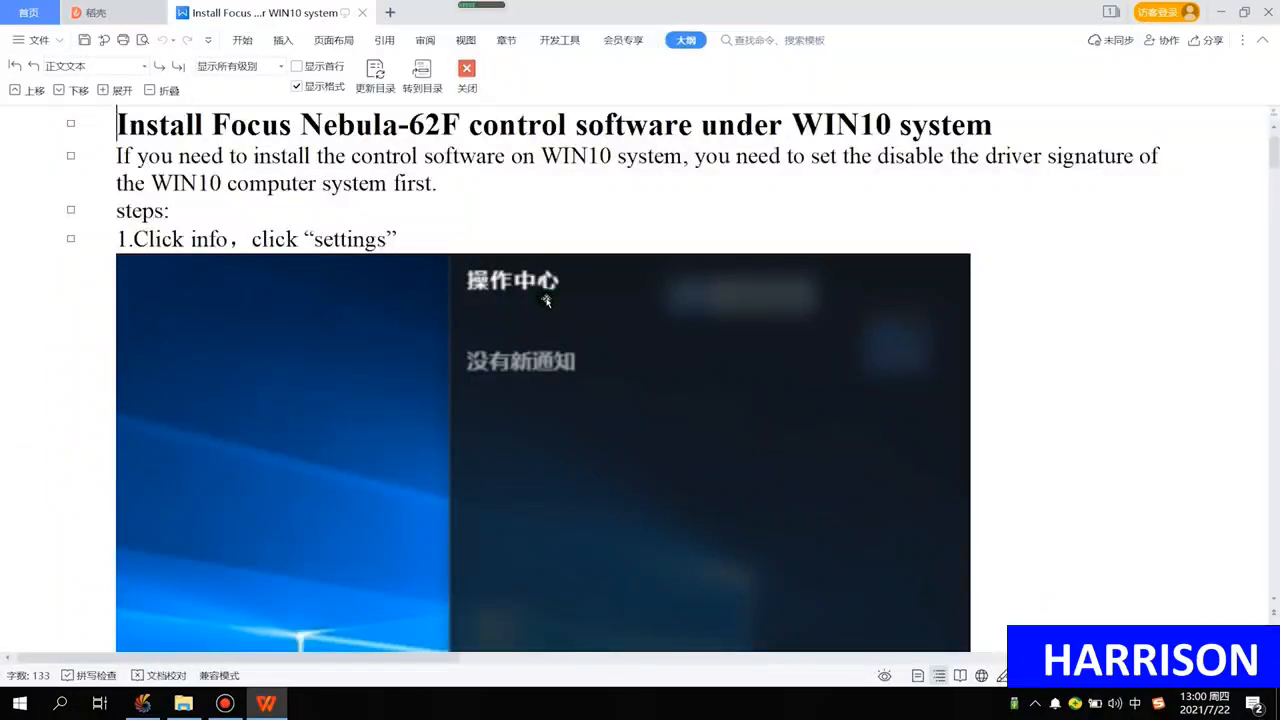
# - Read instruction steps 1 to 3, covering Windows settings, update and safety, and the advanced start restart under recovery
pyautogui.click(543, 243)
pyautogui.scroll(-3, 323, 205)
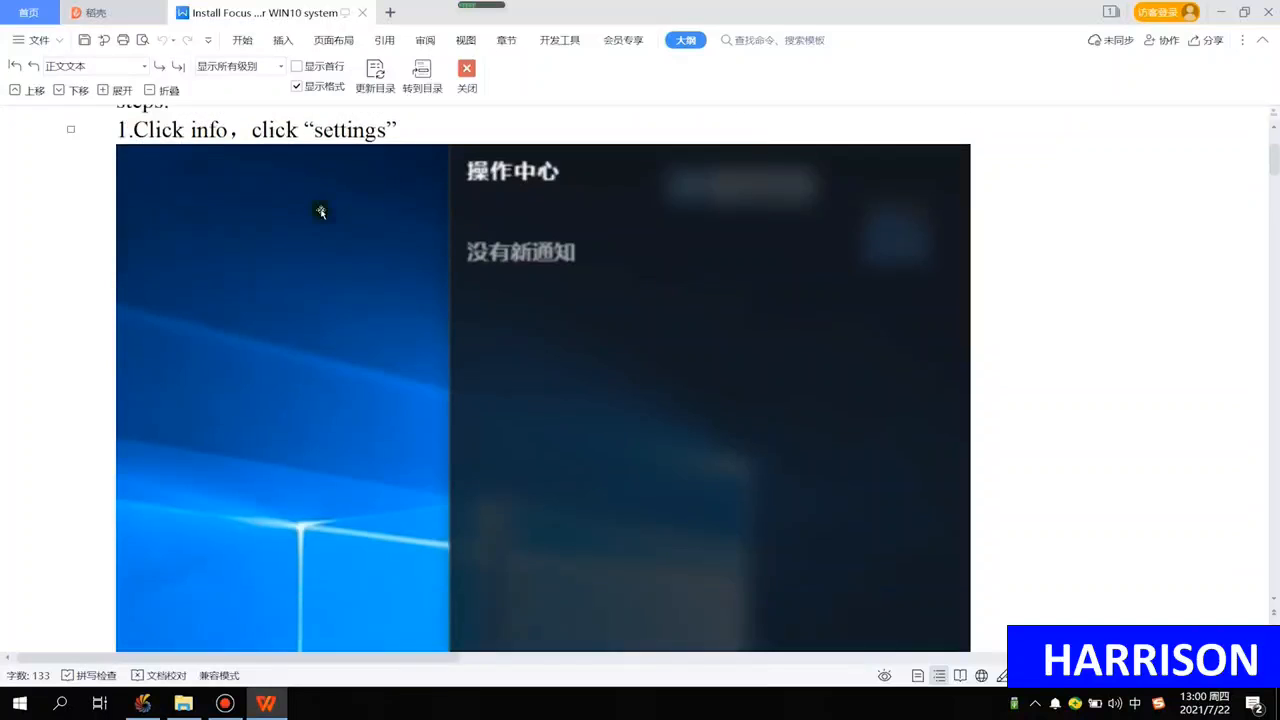
pyautogui.scroll(-8, 407, 177)
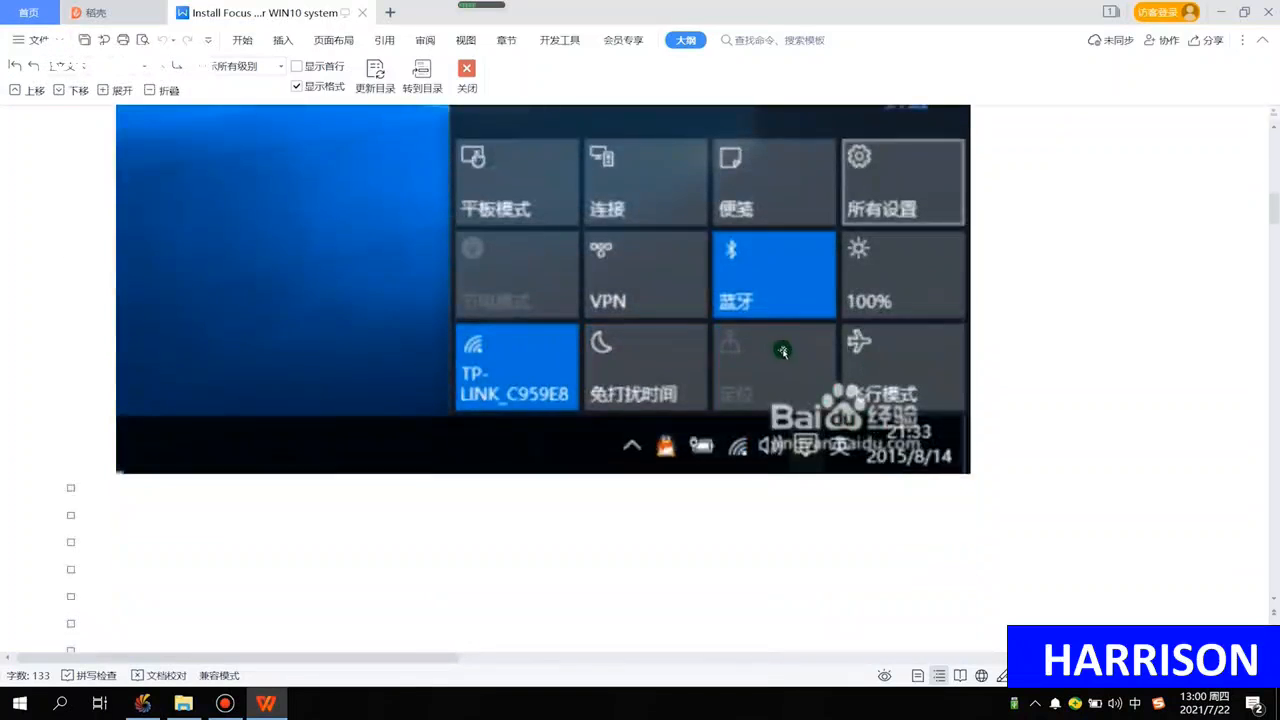
pyautogui.scroll(-8, 507, 443)
pyautogui.scroll(-10, 507, 443)
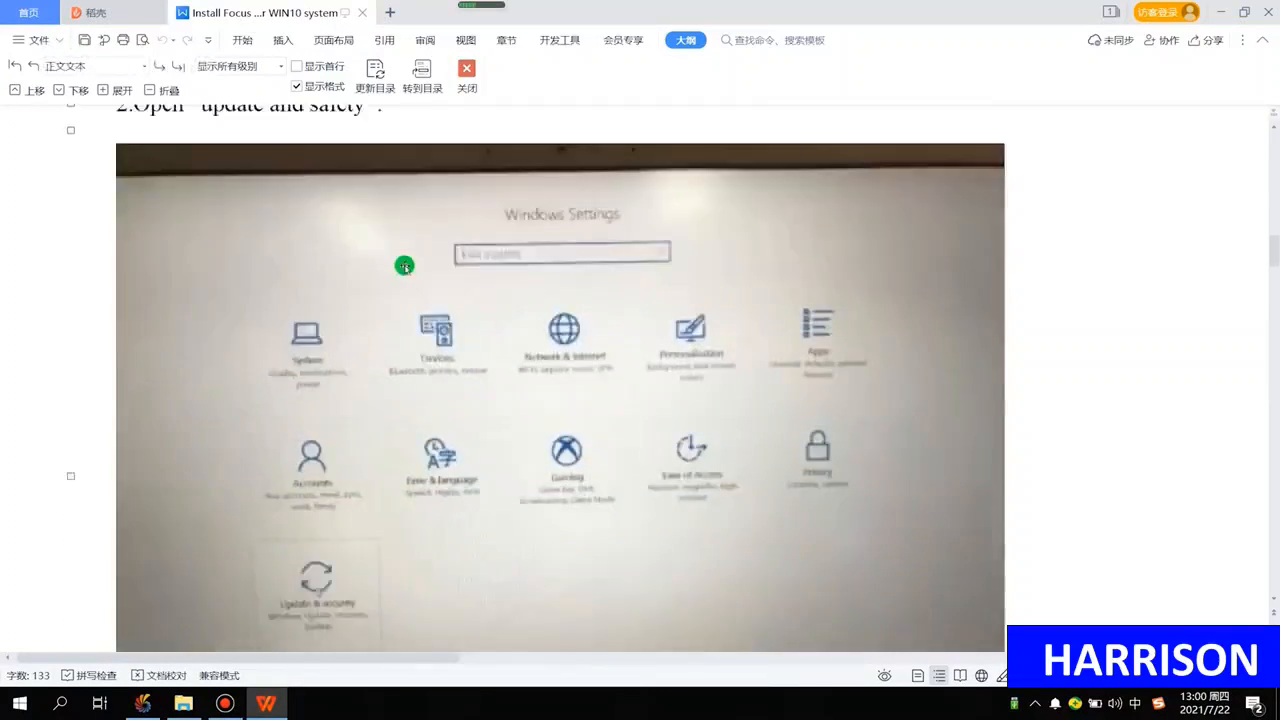
pyautogui.scroll(-5, 426, 305)
pyautogui.scroll(5, 426, 305)
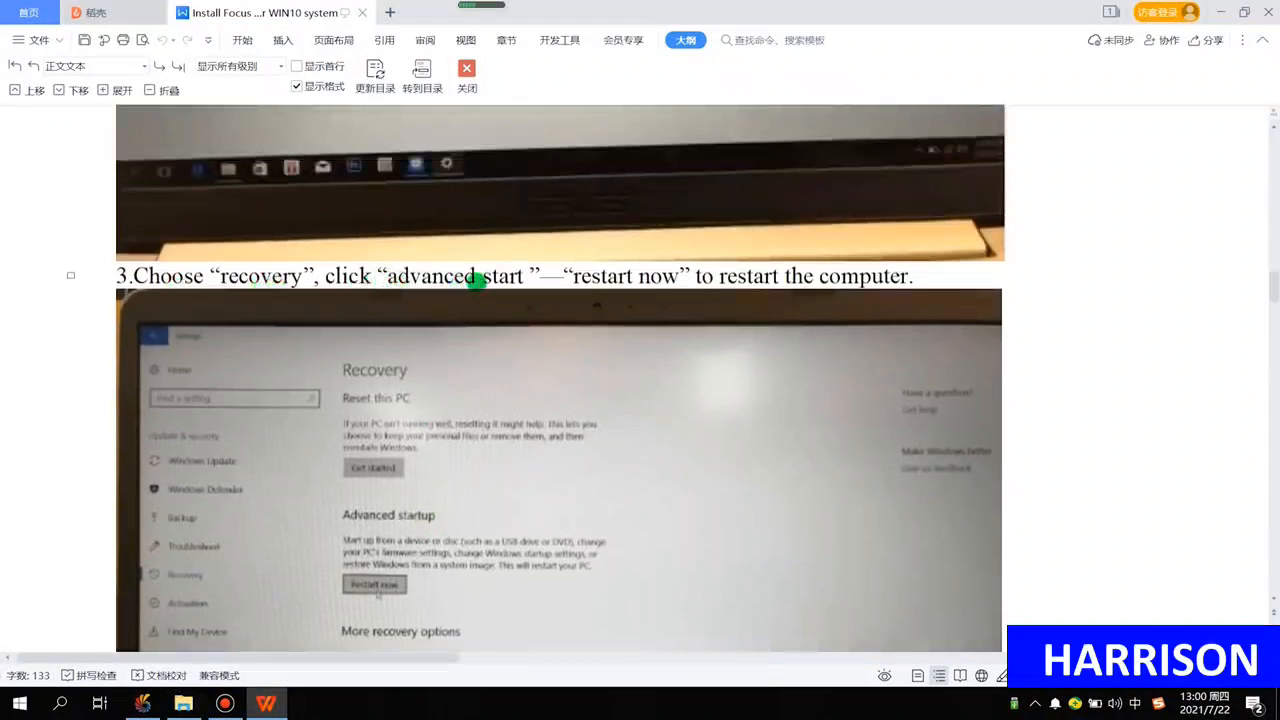
pyautogui.scroll(-1, 477, 281)
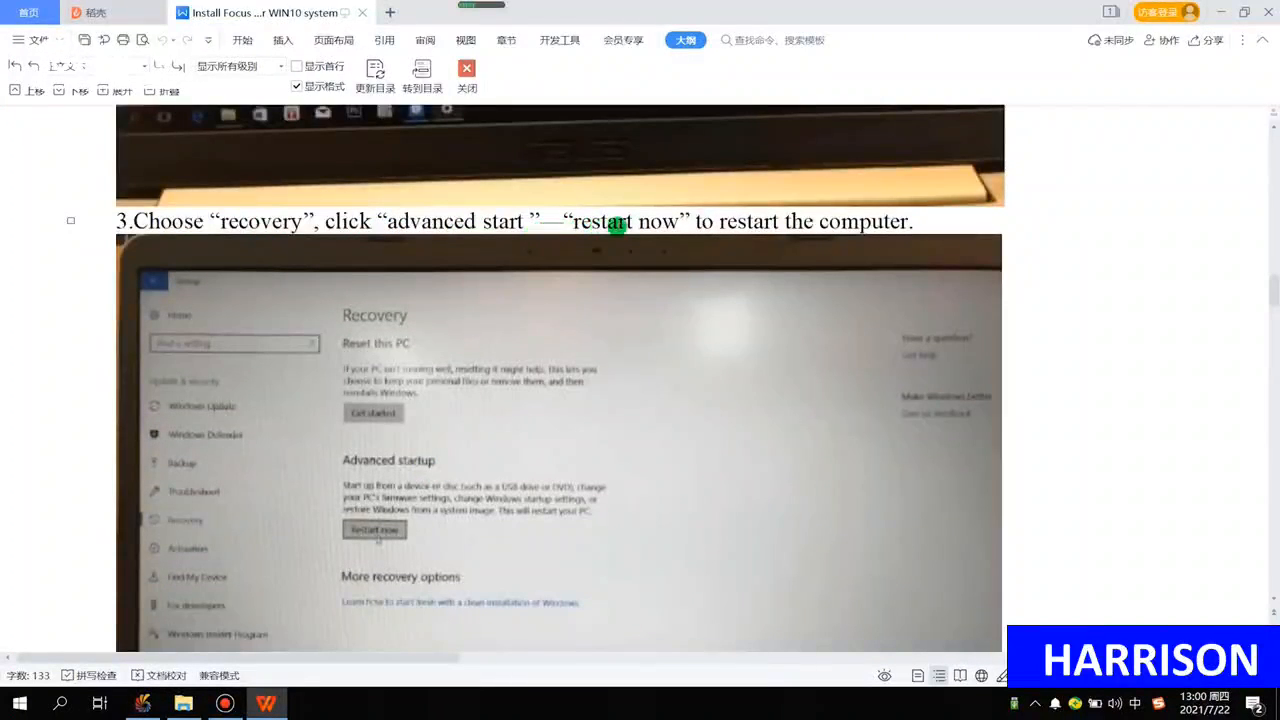
# - Read instruction steps 4 to 8, from choosing troubleshooting after the restart to disabling driver forced signature in Startup Settings
pyautogui.scroll(-18, 652, 222)
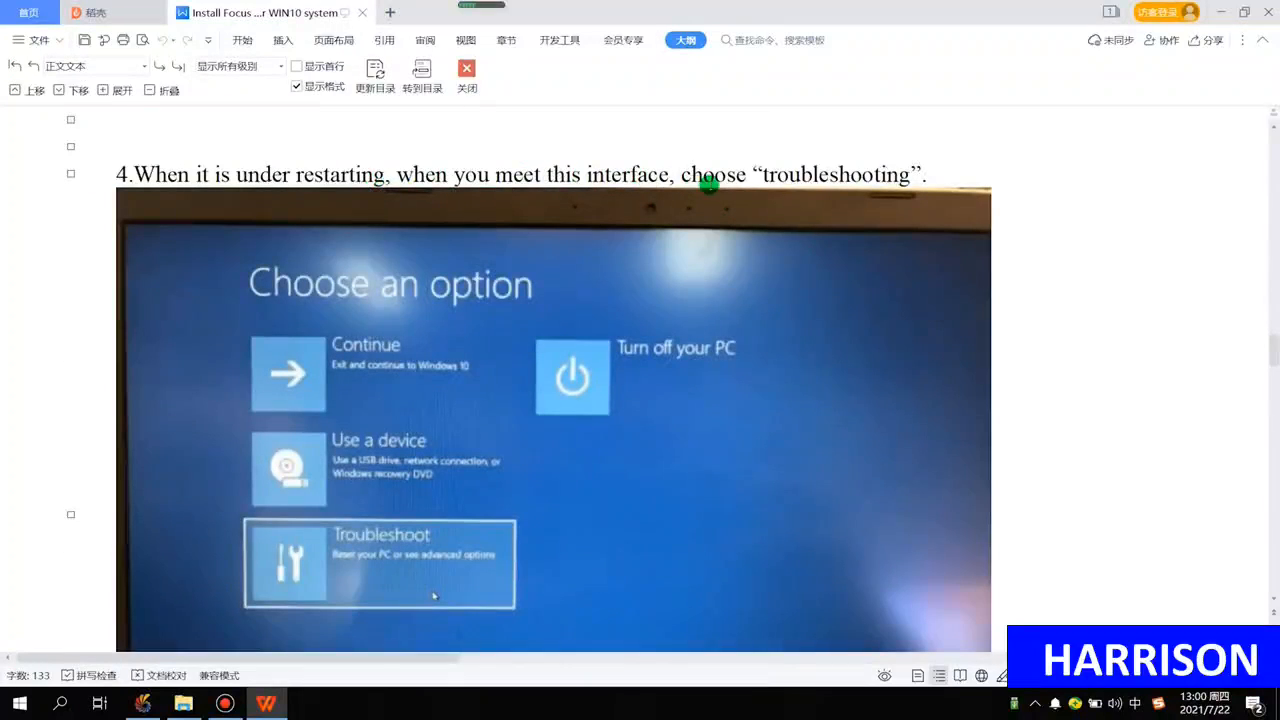
pyautogui.scroll(-15, 423, 517)
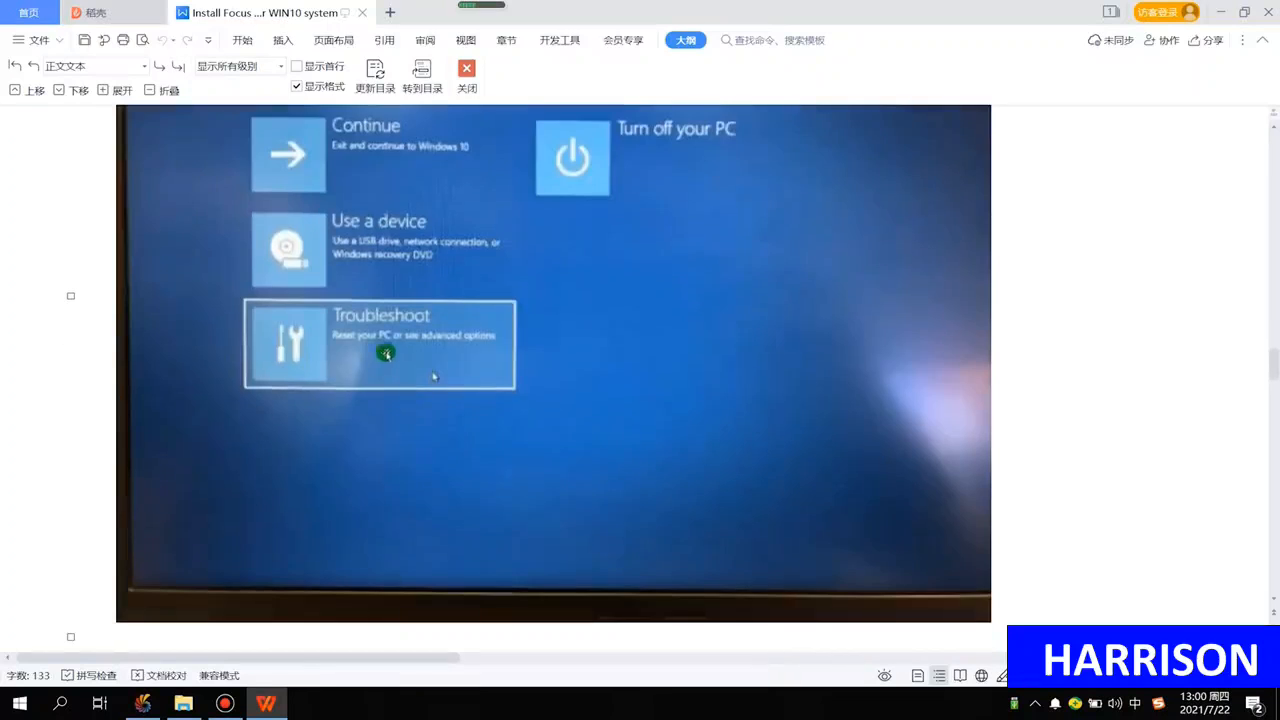
pyautogui.scroll(-8, 386, 354)
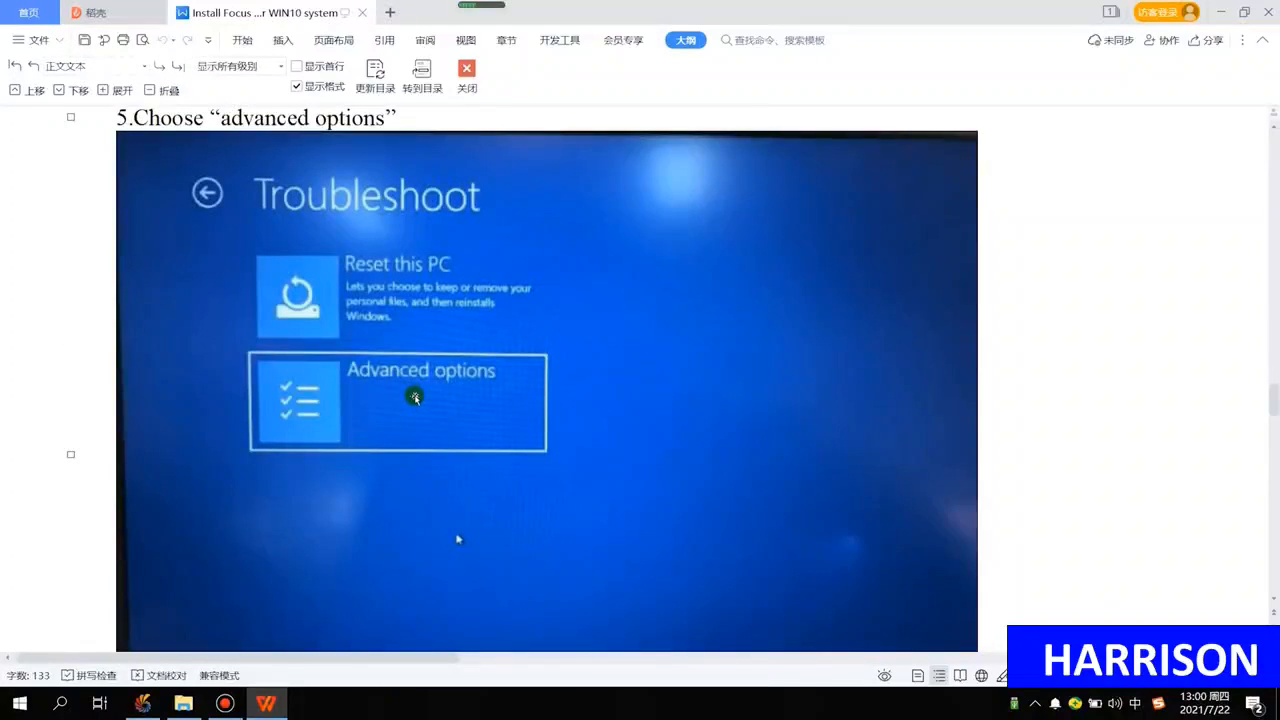
pyautogui.scroll(-20, 457, 540)
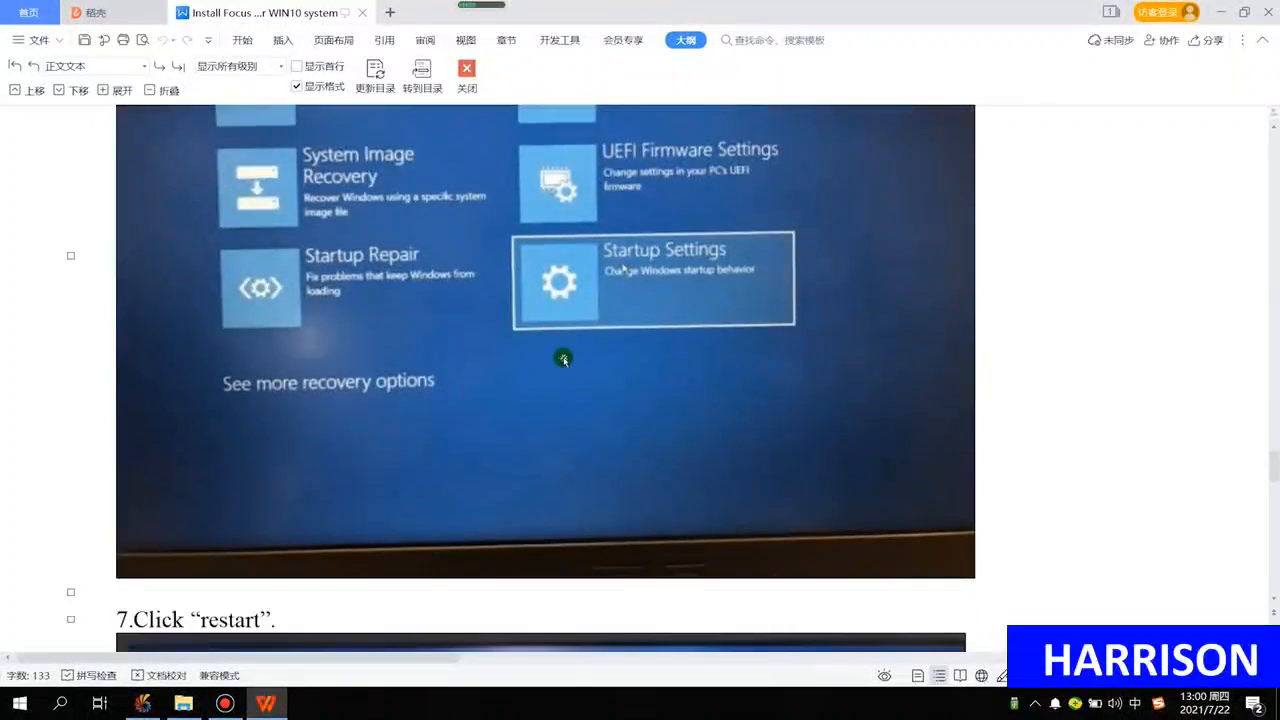
pyautogui.scroll(-16, 651, 279)
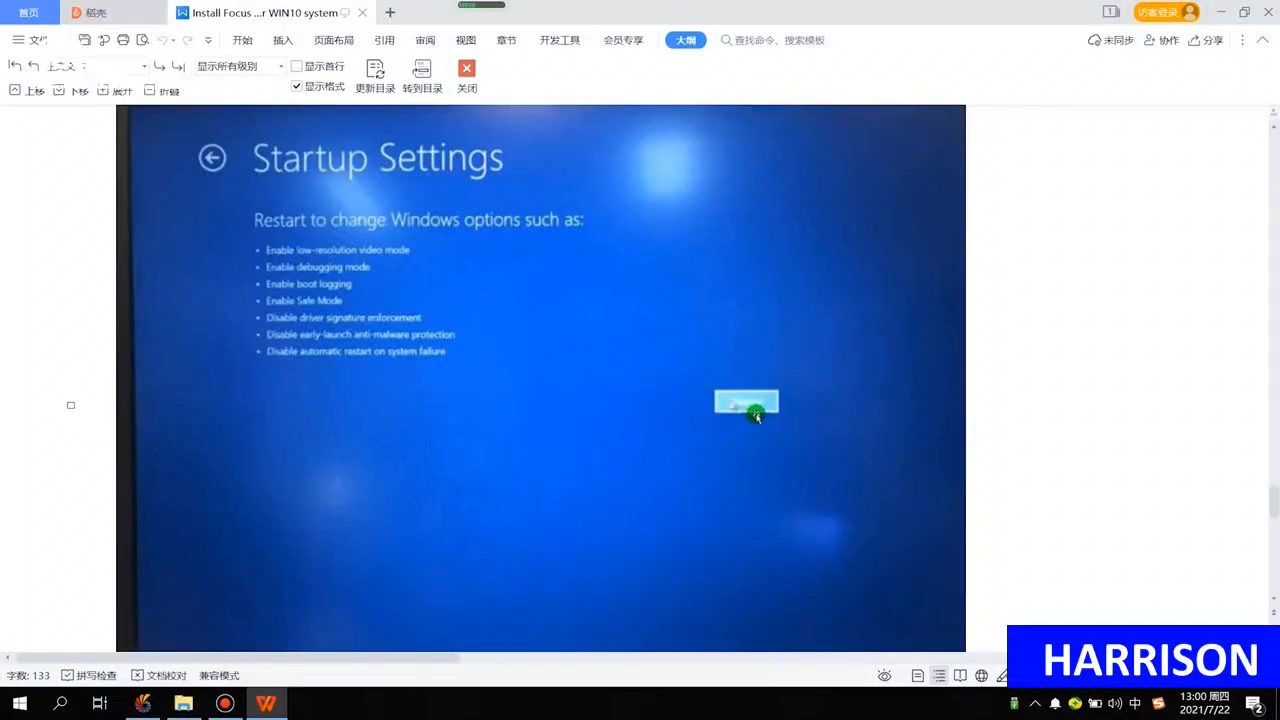
pyautogui.scroll(-10, 757, 414)
pyautogui.scroll(-8, 757, 414)
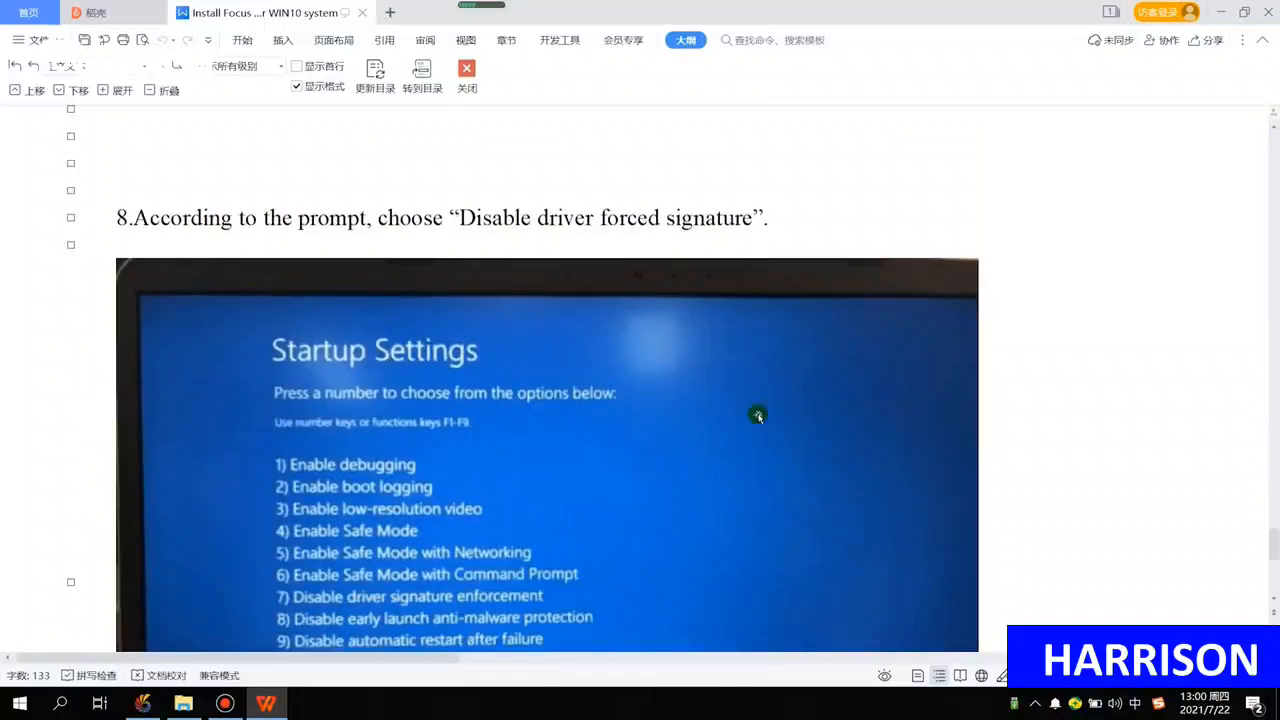
pyautogui.scroll(-5, 517, 443)
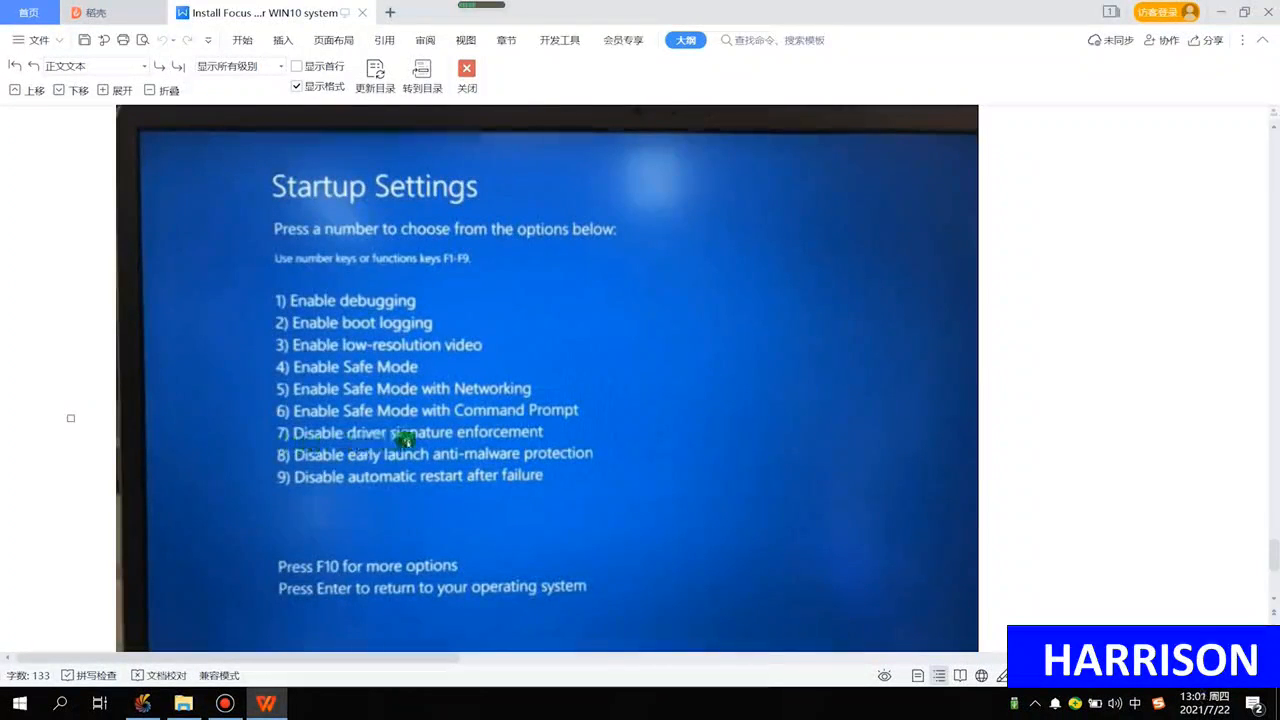
pyautogui.scroll(-8, 500, 443)
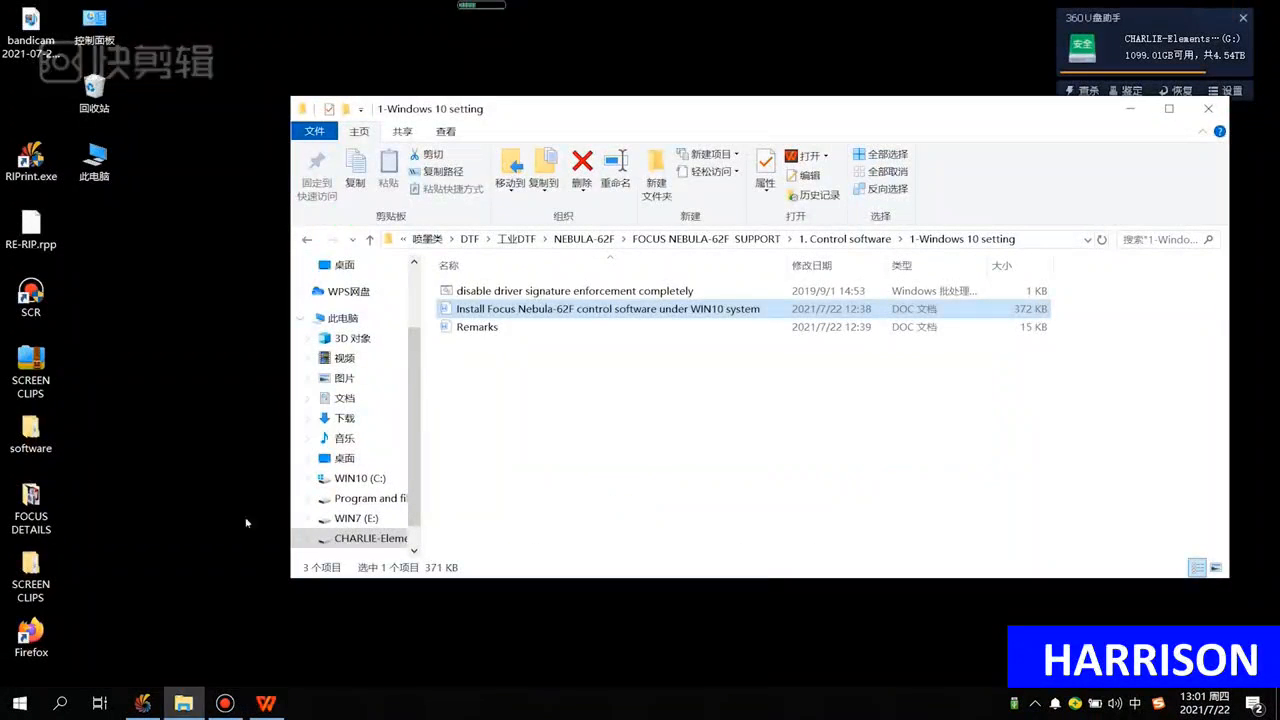
# - Go to Windows Settings and open the Recovery (恢复) page under Update and Security (更新和安全) to view the advanced startup option
pyautogui.rightClick(18, 705)
pyautogui.click(16, 708)
pyautogui.click(21, 630)
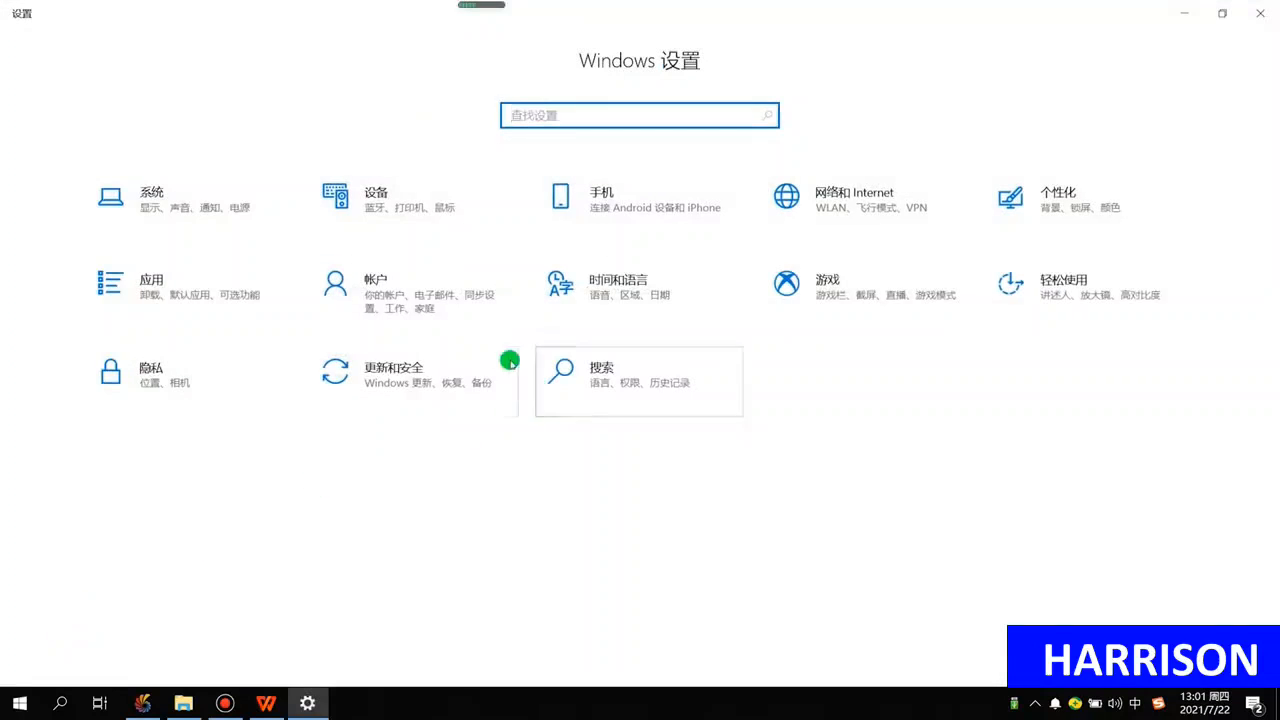
pyautogui.click(413, 378)
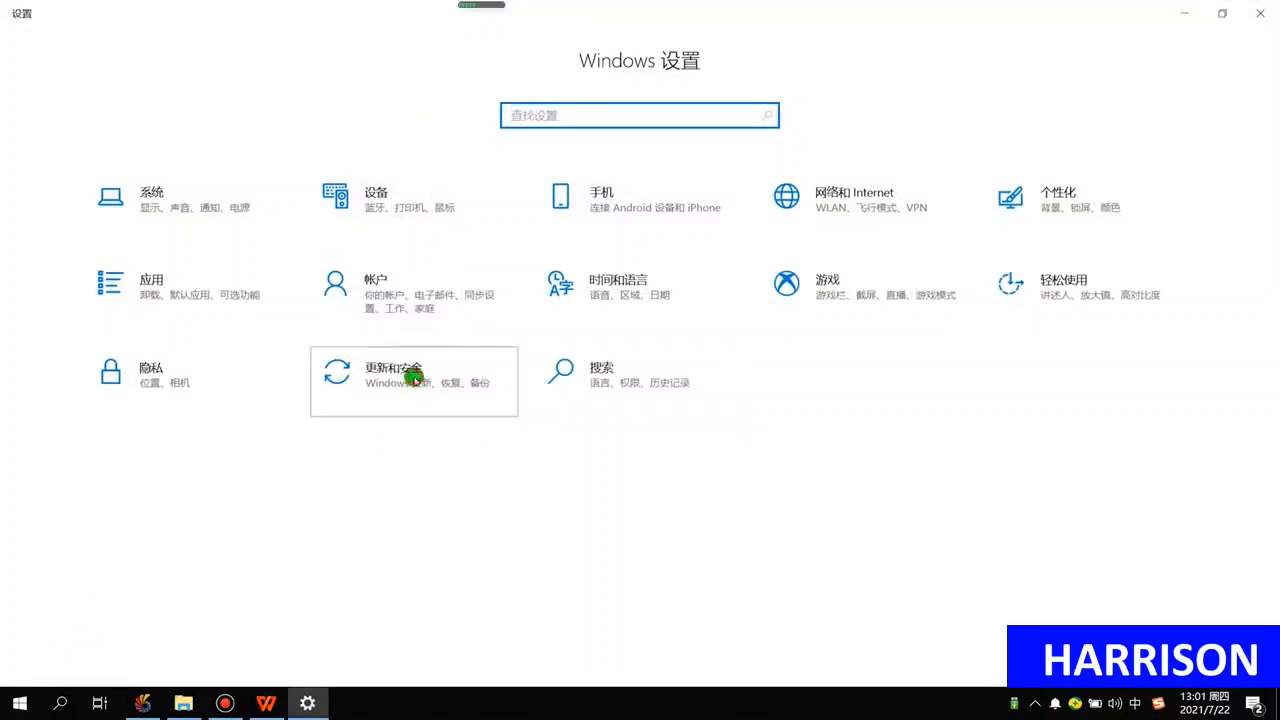
pyautogui.click(76, 320)
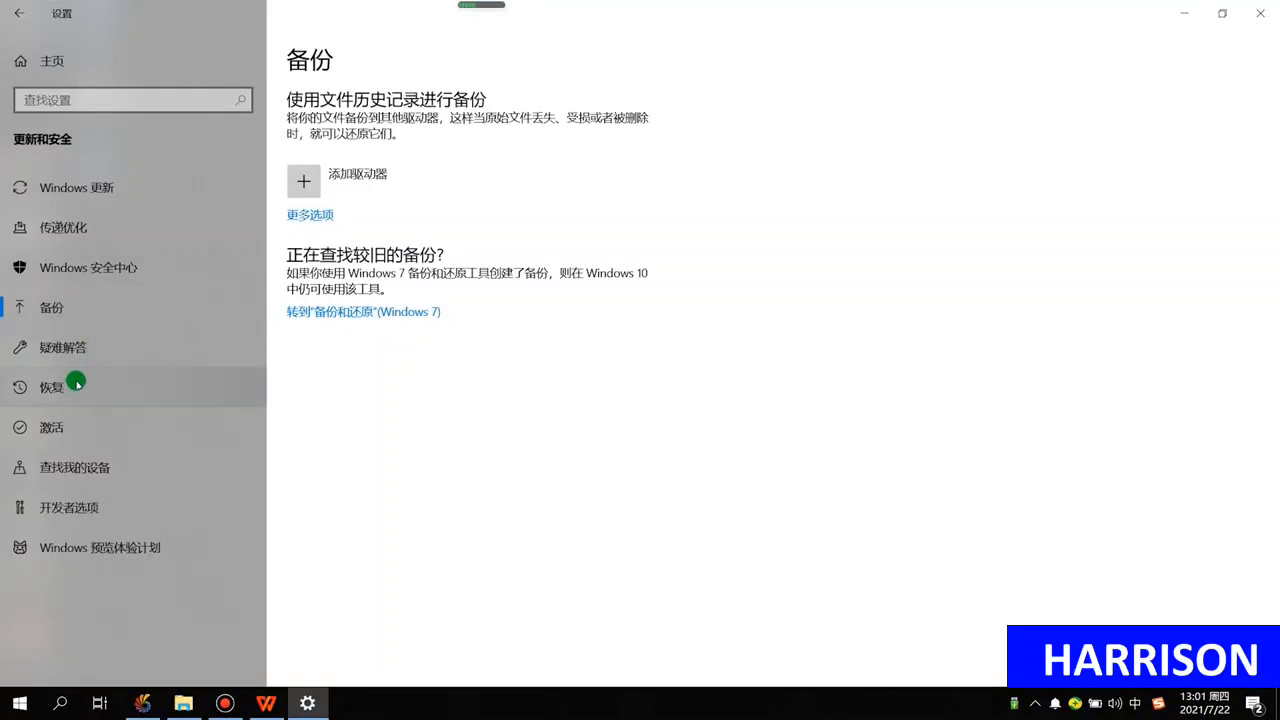
pyautogui.click(70, 386)
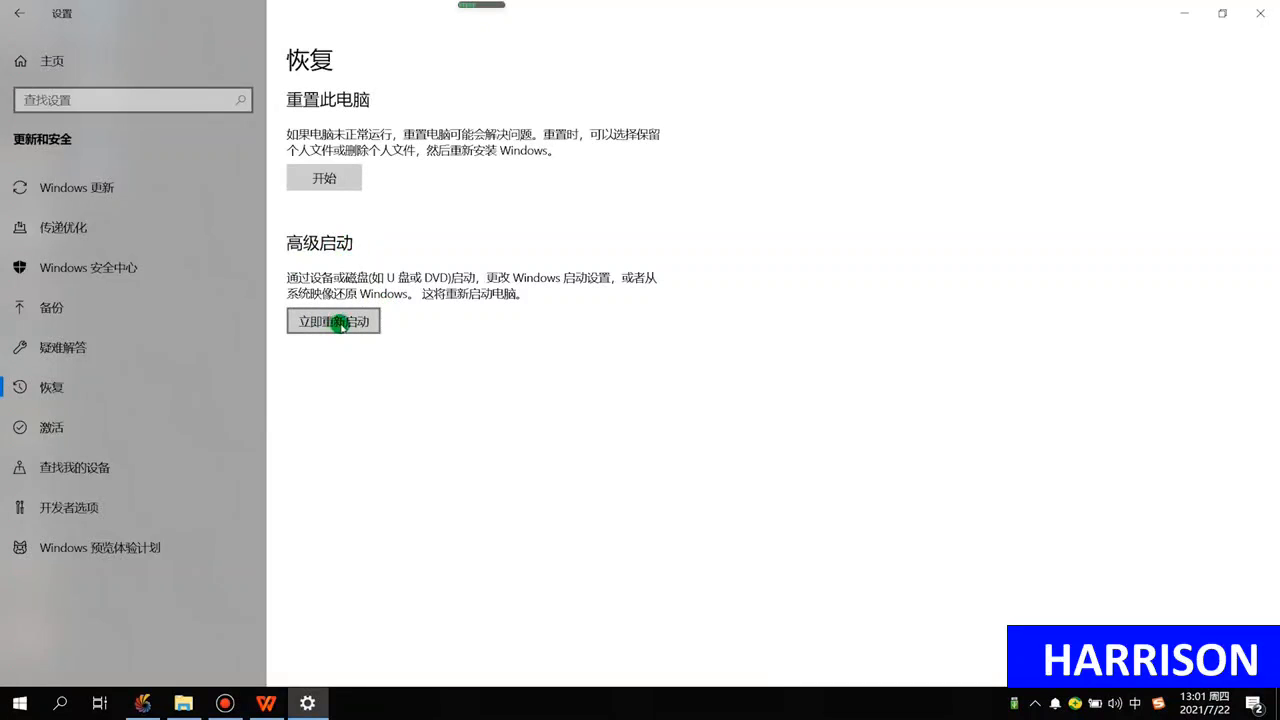
# - Switch back to the WPS instruction document to review its closing steps 9 to 11, and clear away the document and Settings windows
pyautogui.click(266, 703)
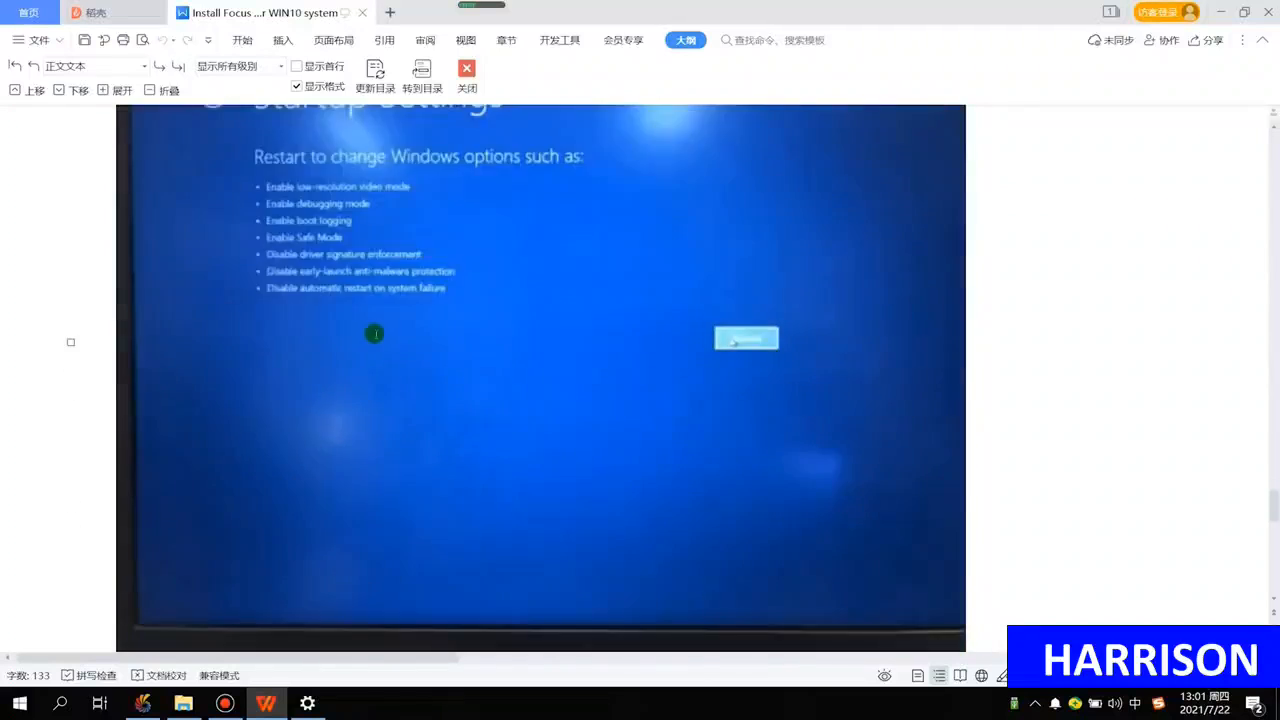
pyautogui.scroll(-3, 397, 364)
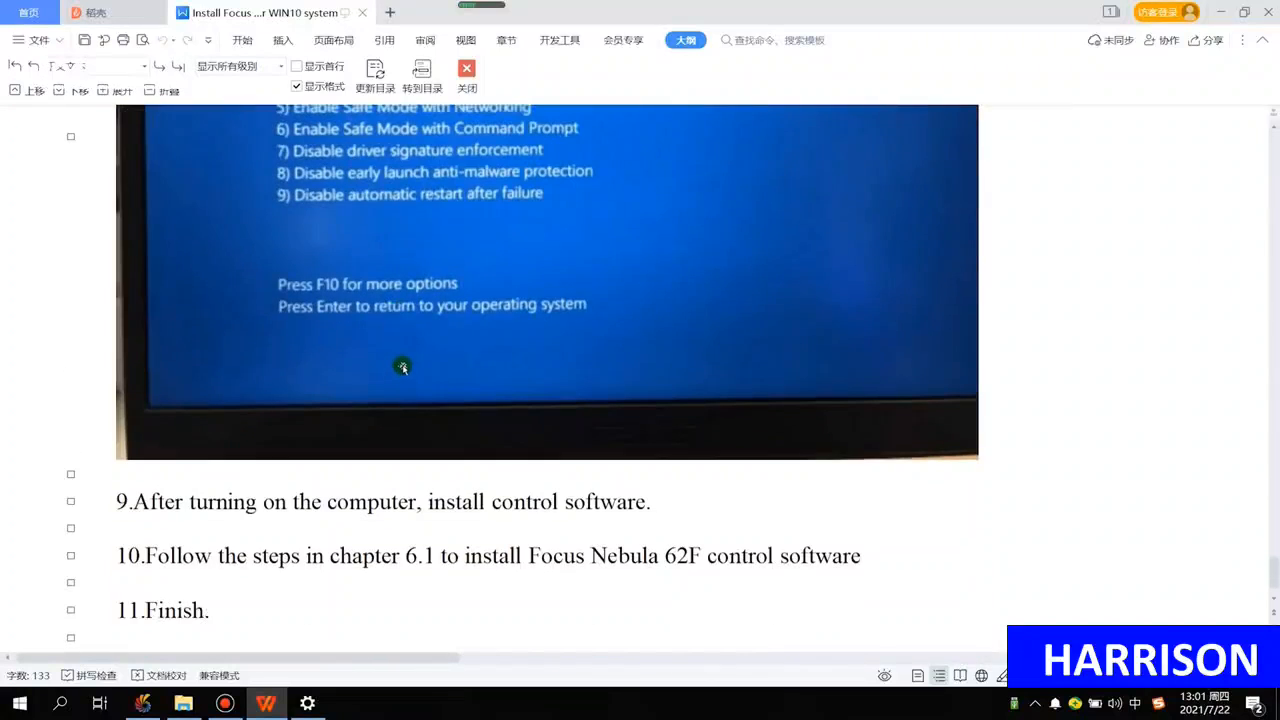
pyautogui.click(1264, 13)
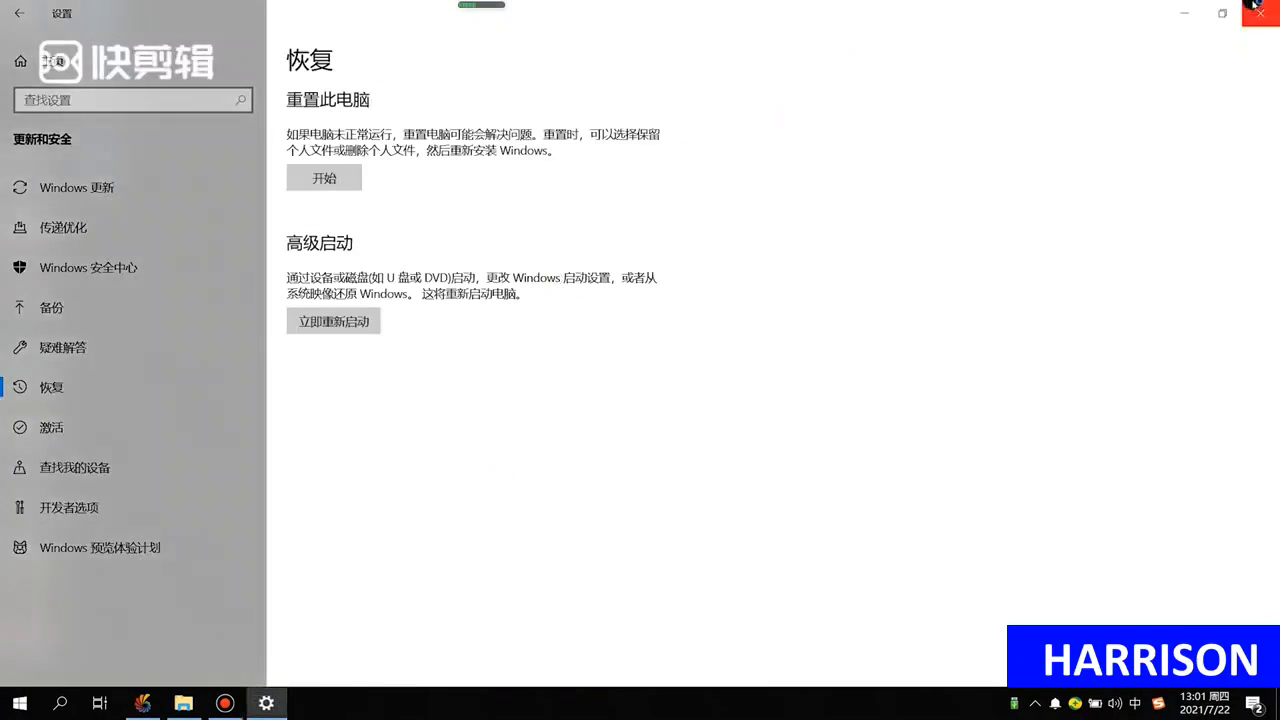
pyautogui.click(1191, 13)
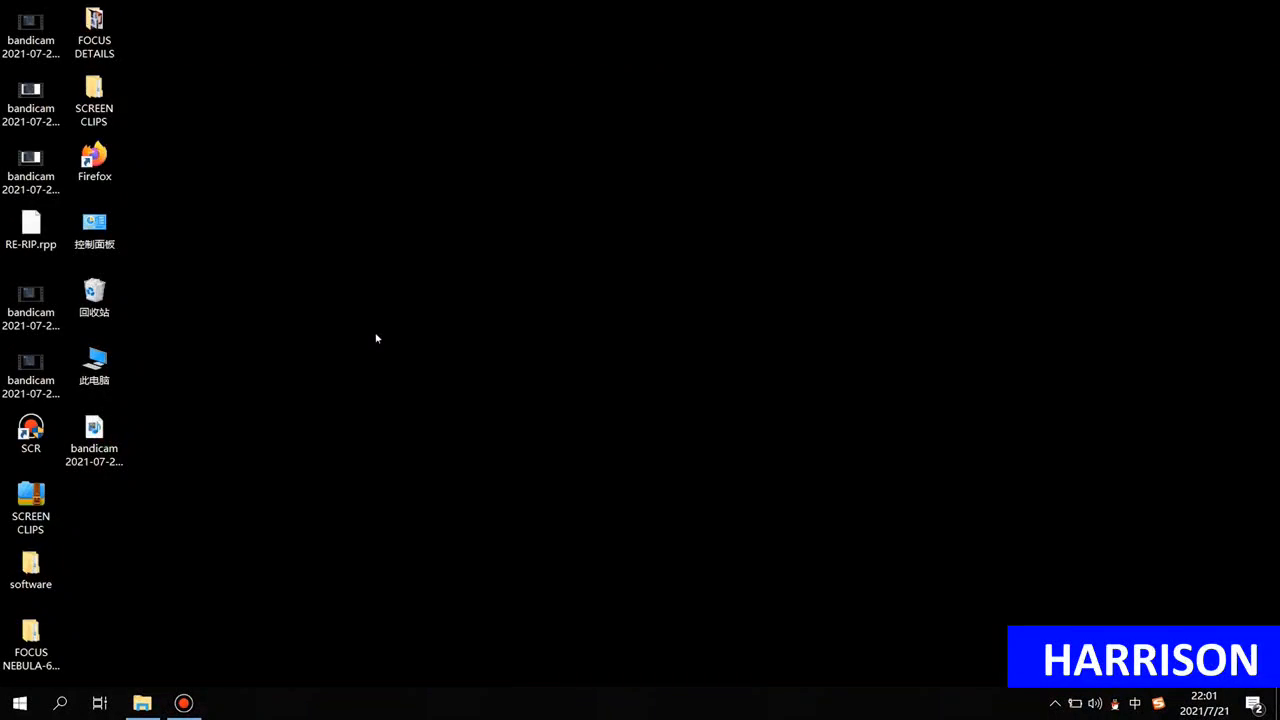
# - Move the FOCUS NEBULA-62F SUPPORT folder away from the other desktop icons into the empty area of the desktop
pyautogui.moveTo(32, 640); pyautogui.dragTo(515, 295)
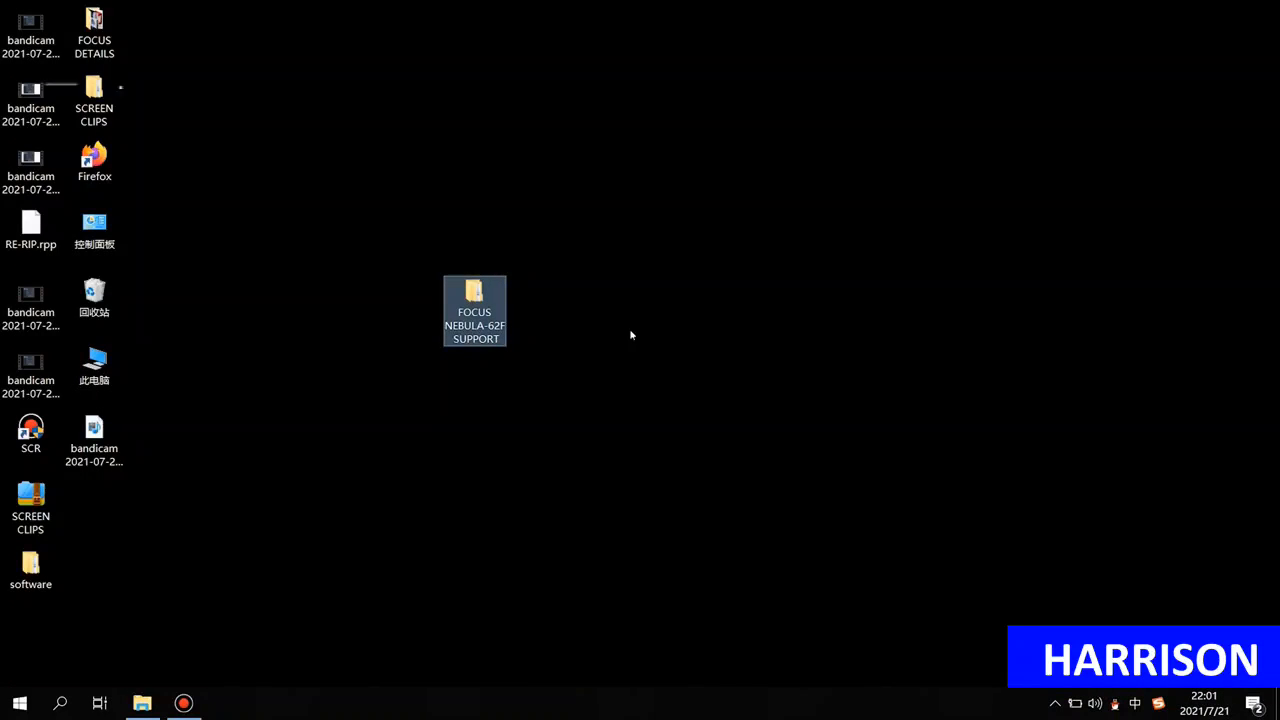
# - Open the FOCUS NEBULA-62F SUPPORT folder on the desktop and go into its 1. Control software subfolder
pyautogui.click(631, 334)
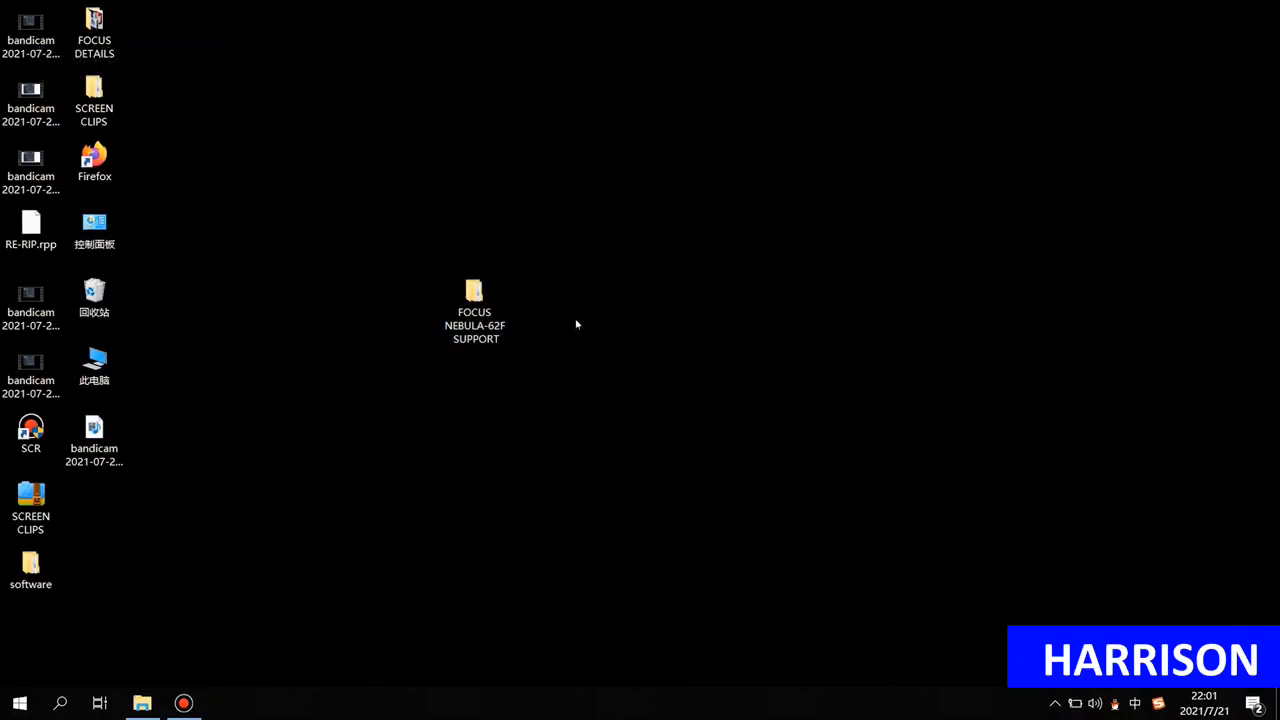
pyautogui.click(490, 314)
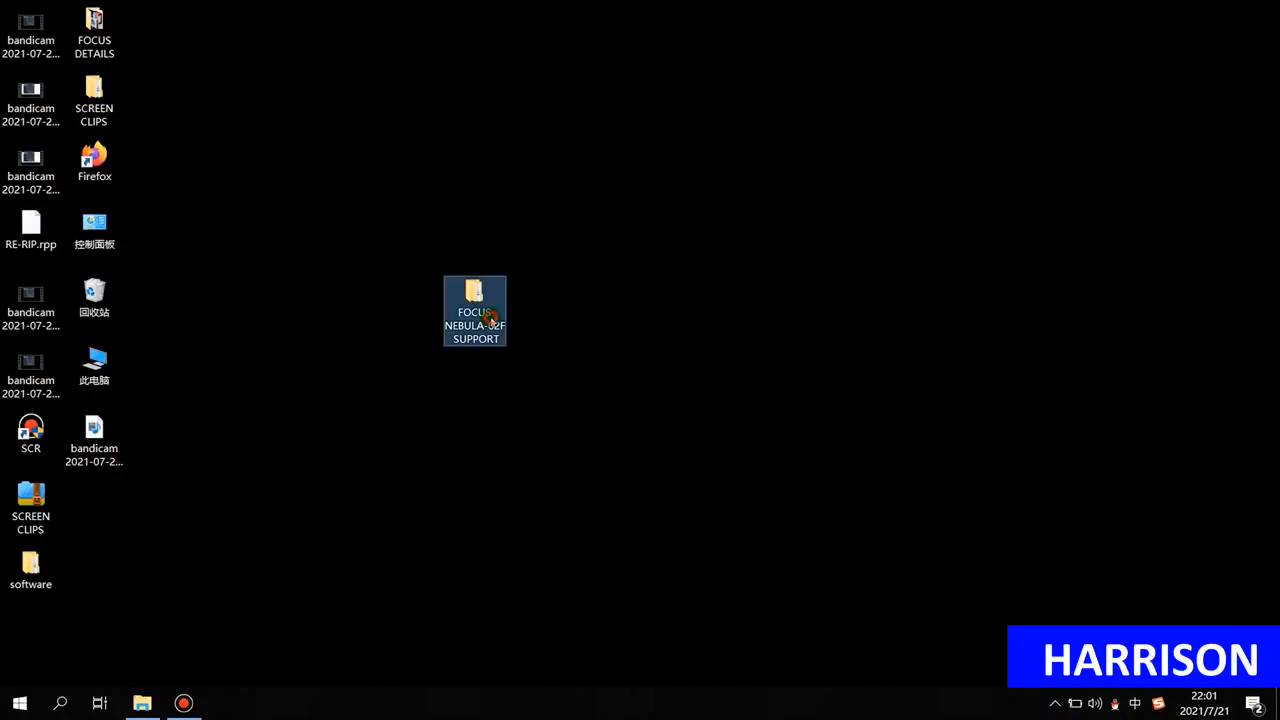
pyautogui.click(455, 318)
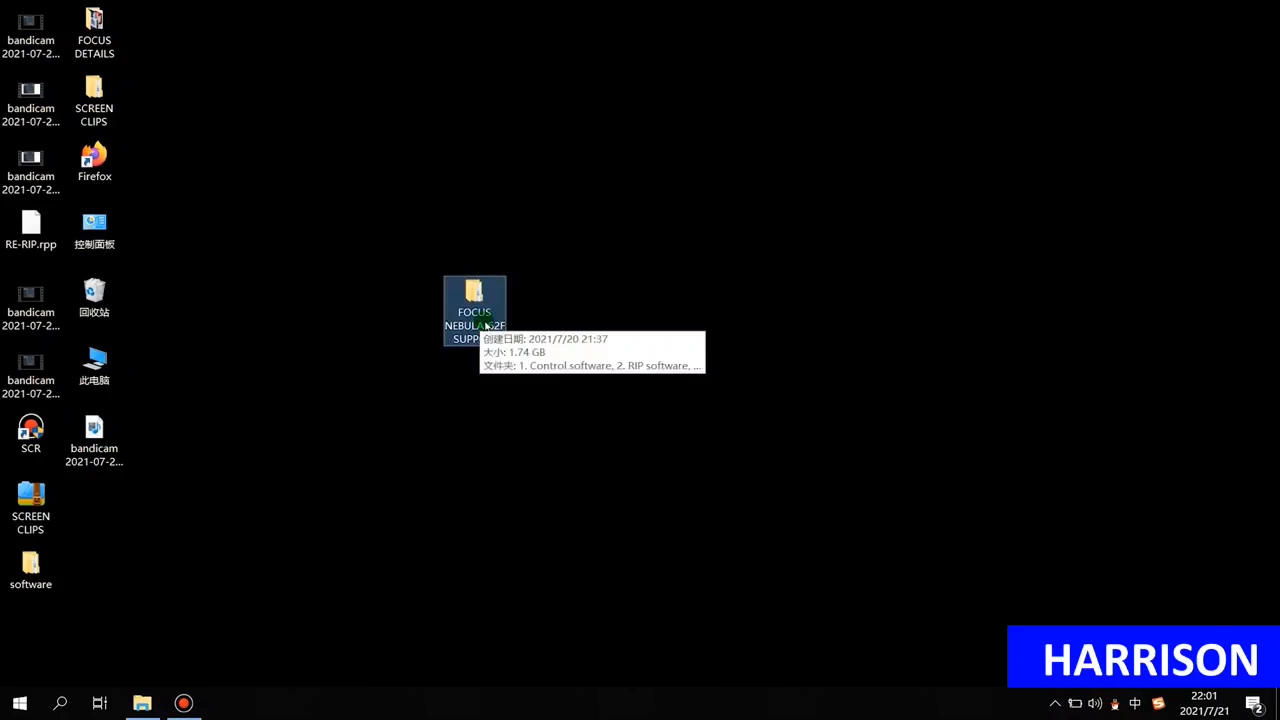
pyautogui.doubleClick(483, 316)
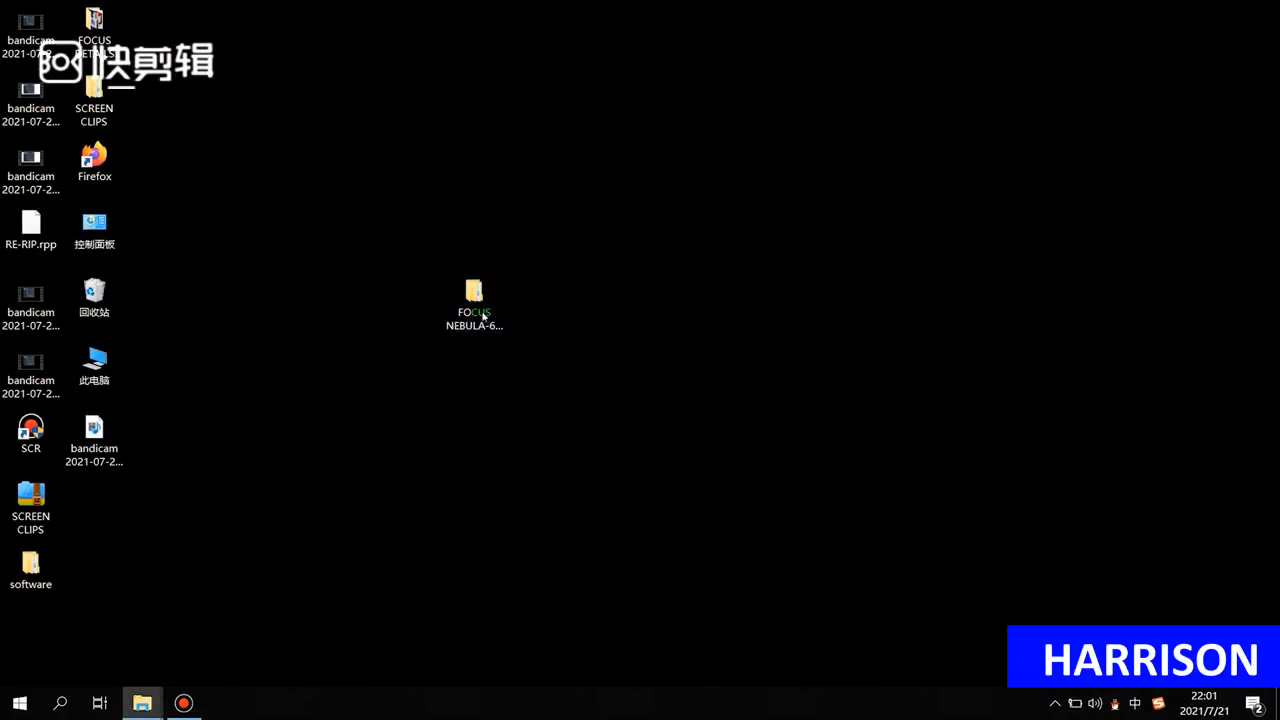
pyautogui.moveTo(663, 189); pyautogui.dragTo(663, 31)
pyautogui.click(561, 215)
pyautogui.doubleClick(561, 215)
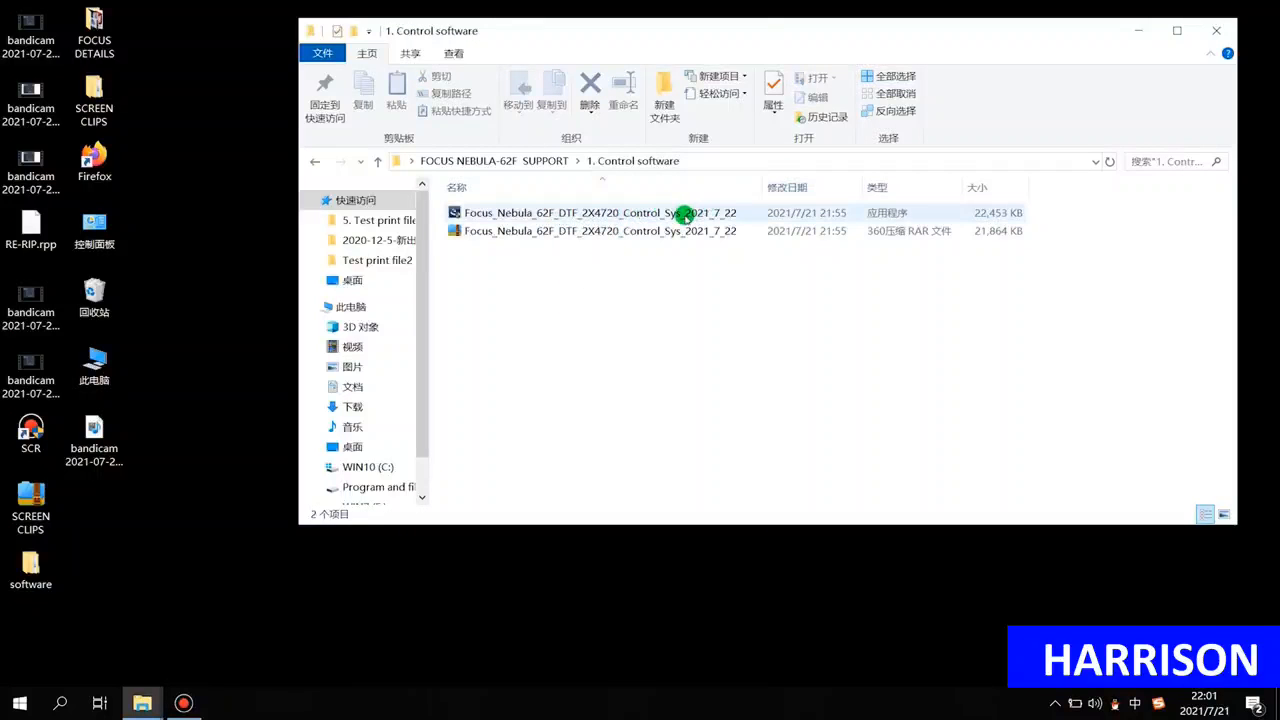
# - Widen the file name column and run the Focus_Nebula_62F_DTF_2X4720_Control_Sys_2021_7_22 application with English (英语) as the installation language
pyautogui.moveTo(763, 188); pyautogui.dragTo(832, 192)
pyautogui.click(538, 214)
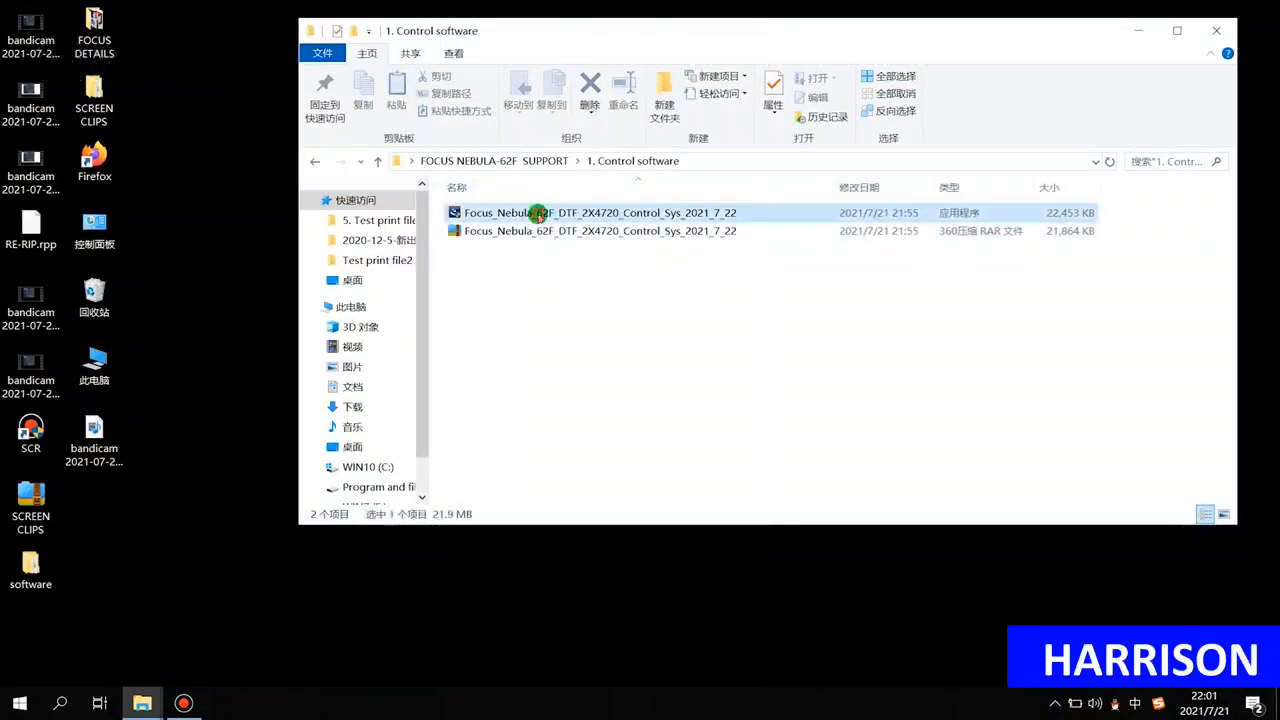
pyautogui.doubleClick(538, 214)
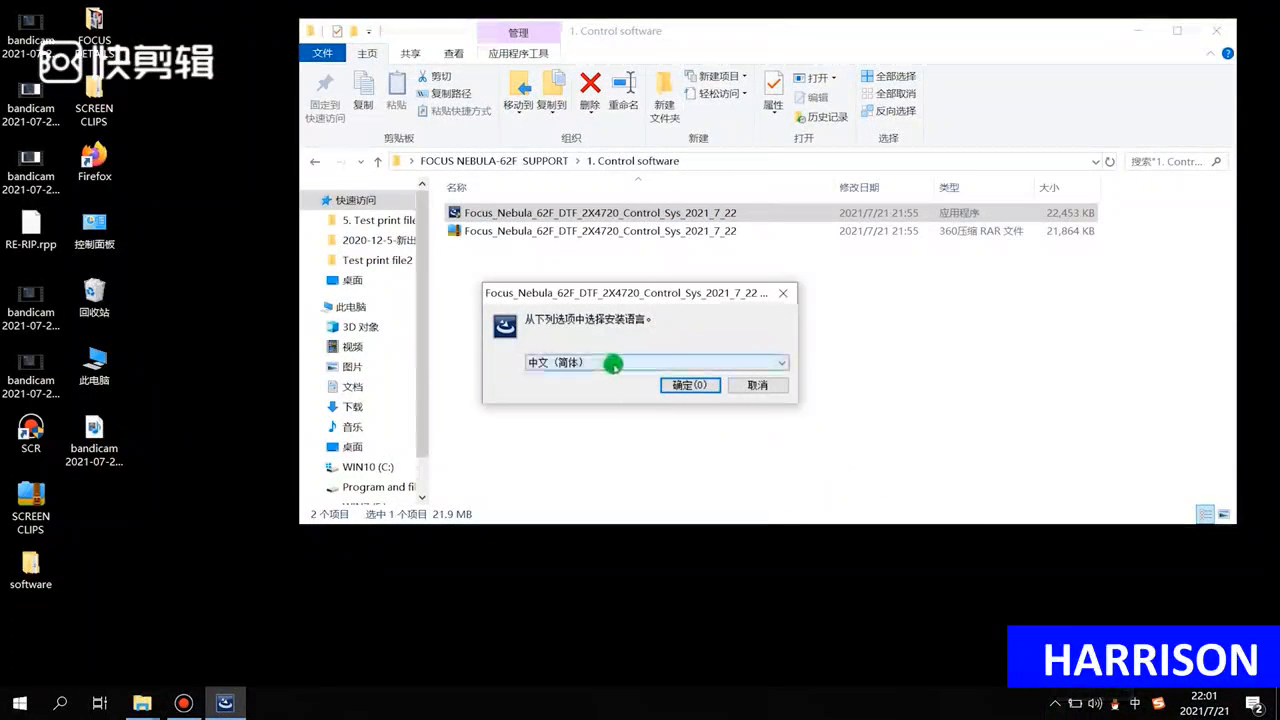
pyautogui.click(612, 364)
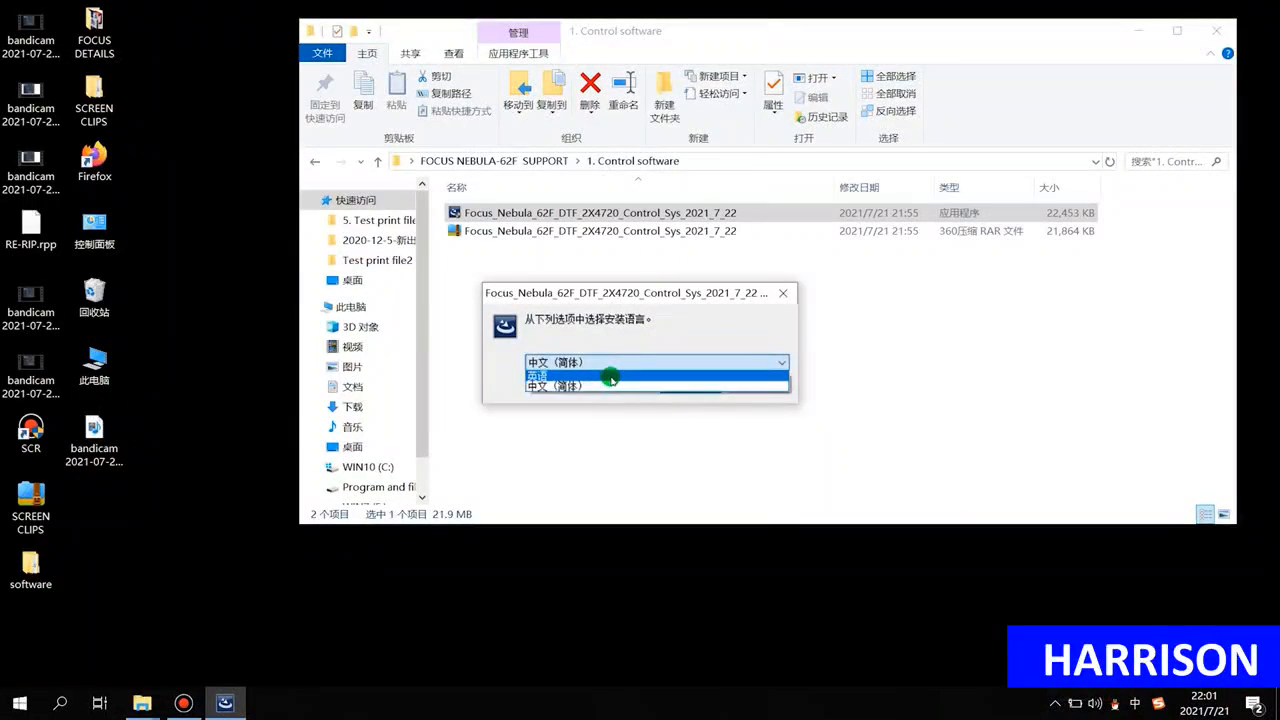
pyautogui.click(610, 377)
pyautogui.click(690, 384)
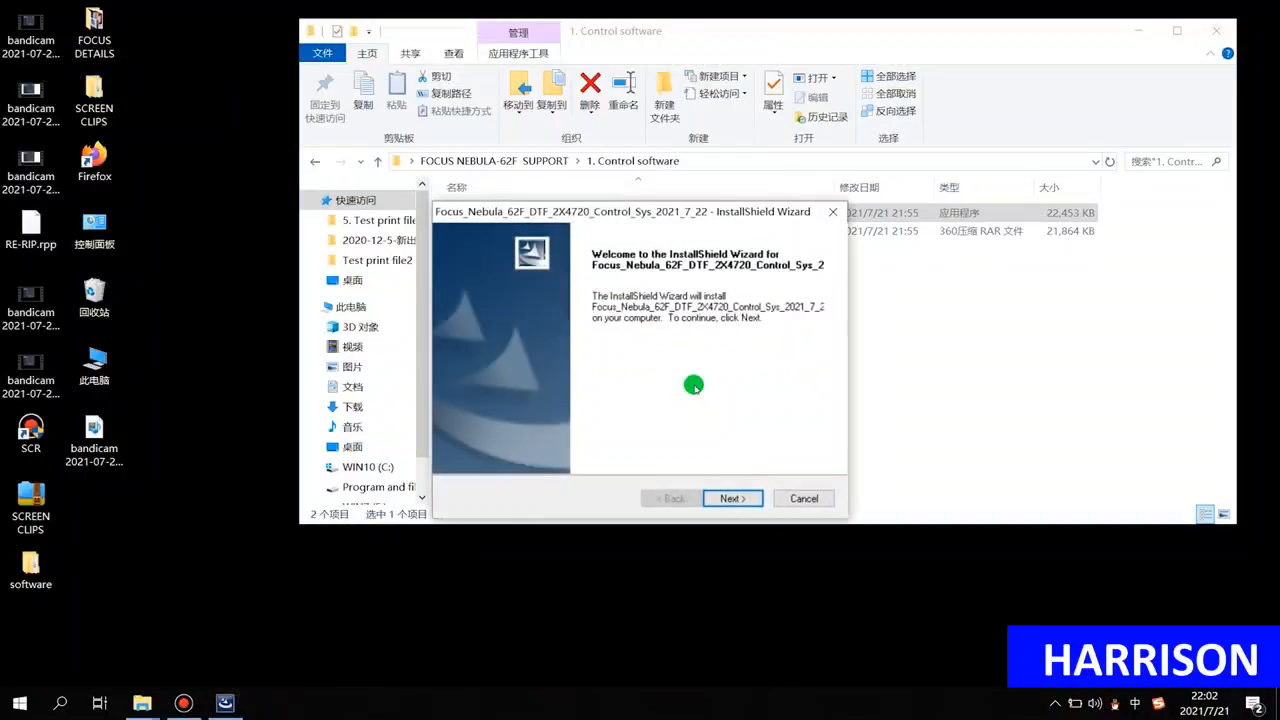
# - Advance the control software installation, keeping D:\Program Files as the destination folder and the Focus_Nebula_62F_DTF_2X4720_Control_Sys feature selected
pyautogui.click(745, 500)
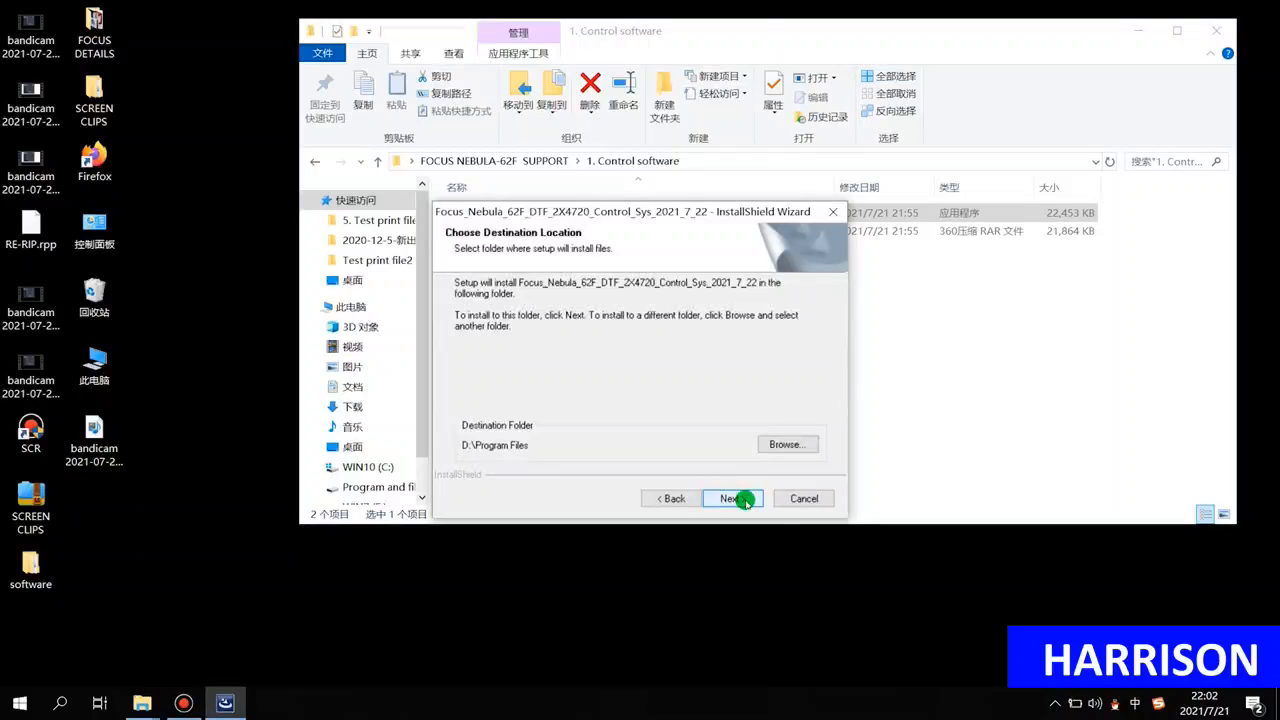
pyautogui.click(778, 444)
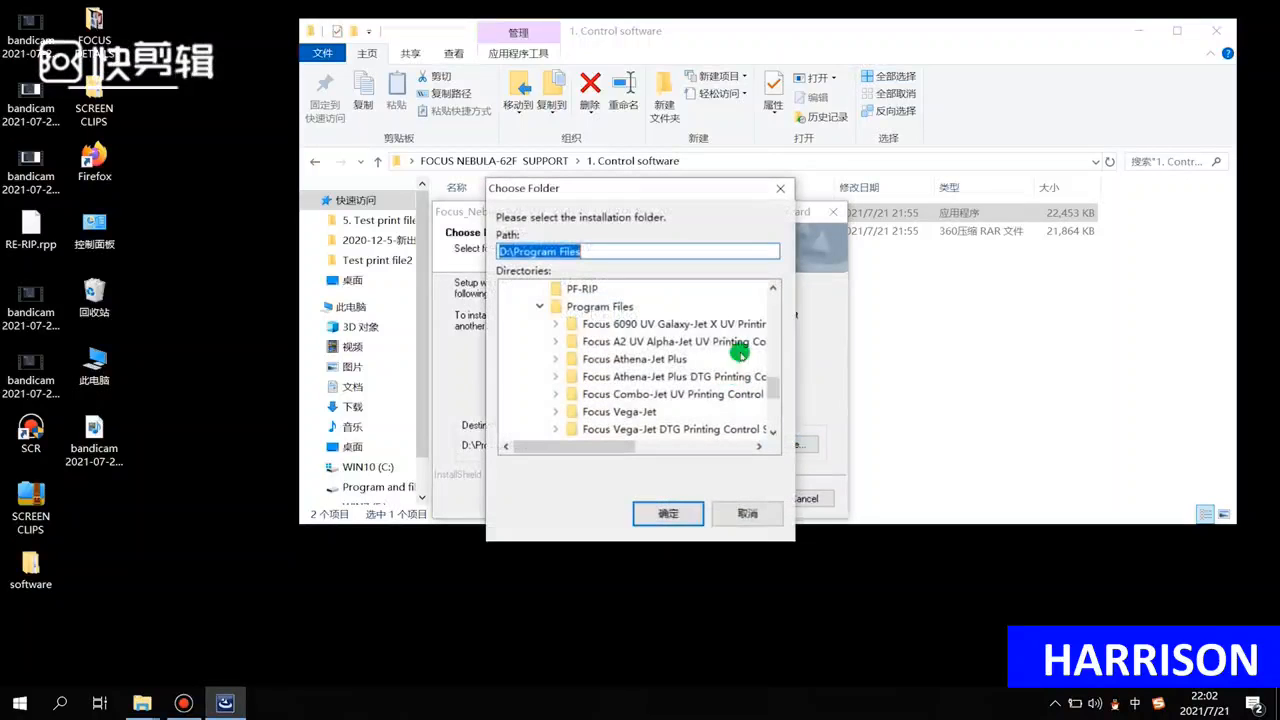
pyautogui.click(752, 513)
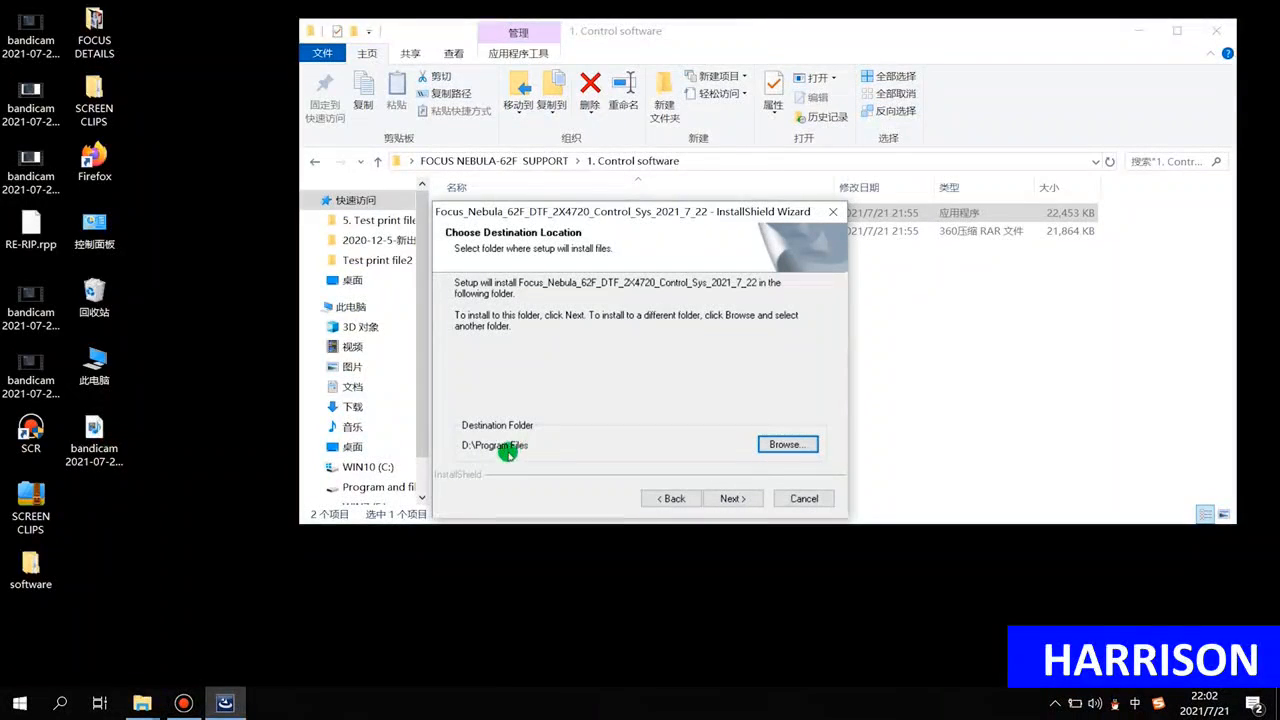
pyautogui.click(734, 498)
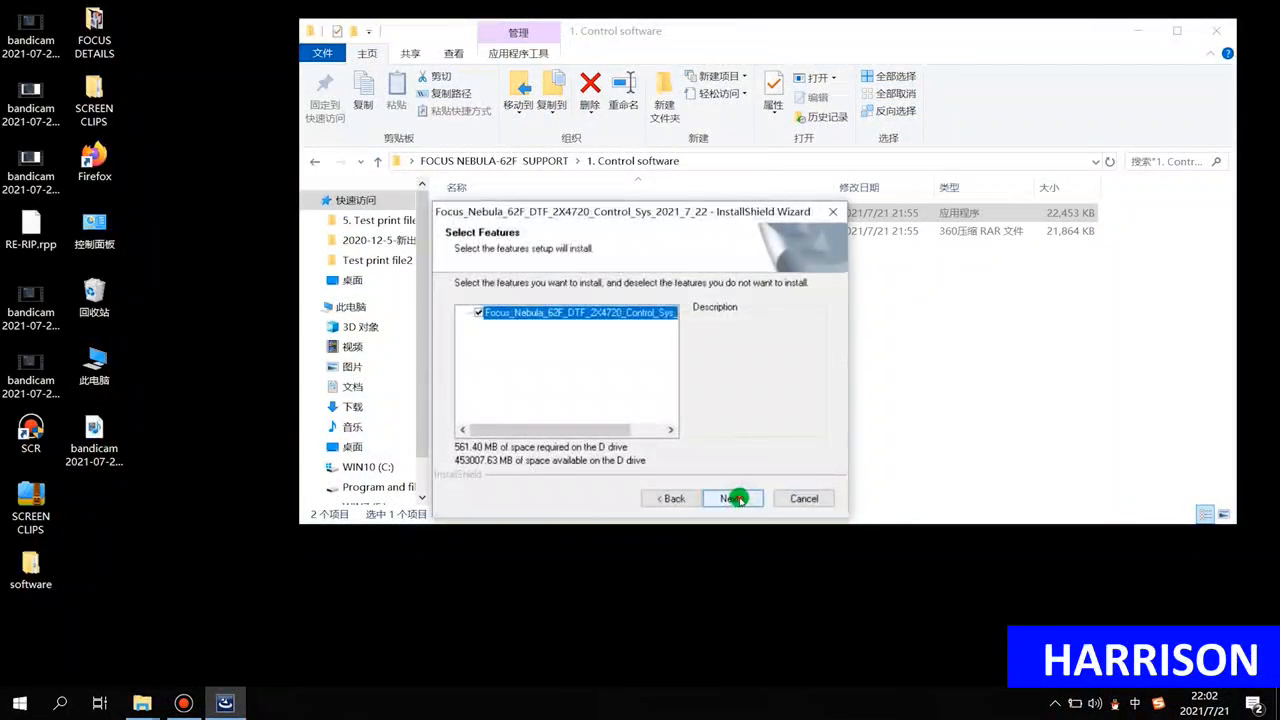
pyautogui.click(734, 498)
pyautogui.click(739, 498)
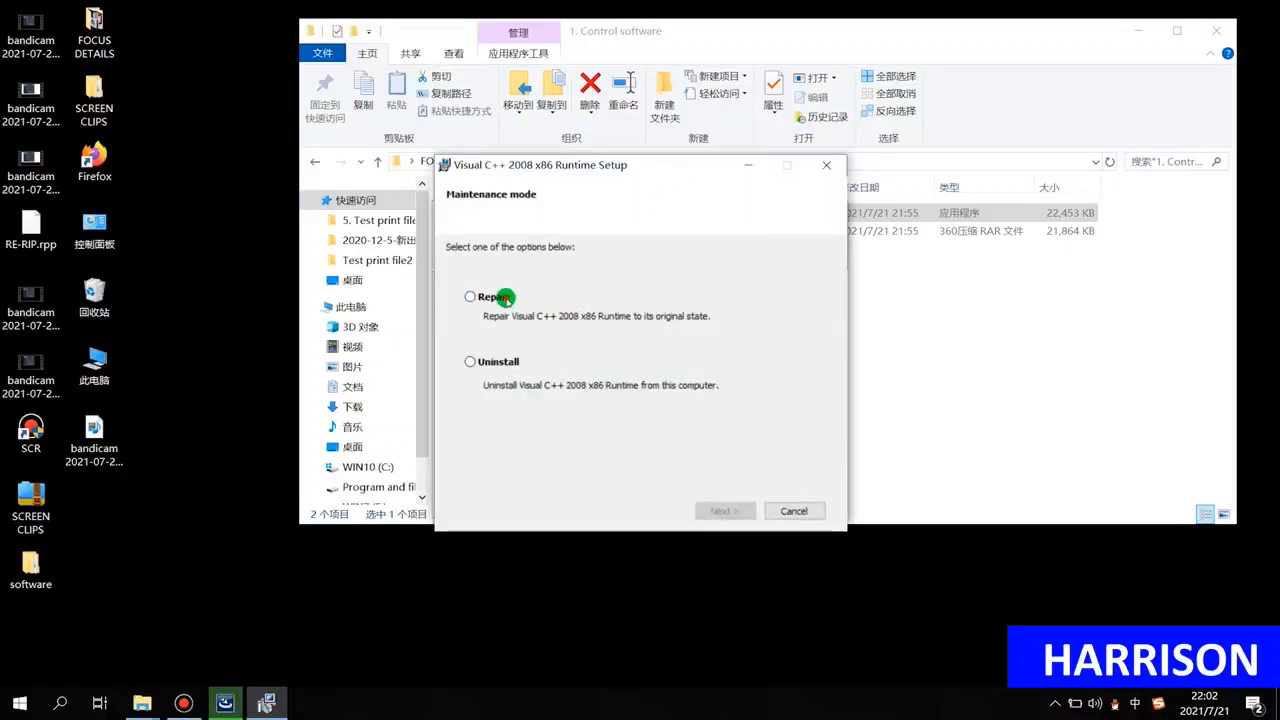
# - Repair the Visual C++ 2008 x86 Runtime and complete the USB Device Driver(X64) setup with the Modify option
pyautogui.click(733, 513)
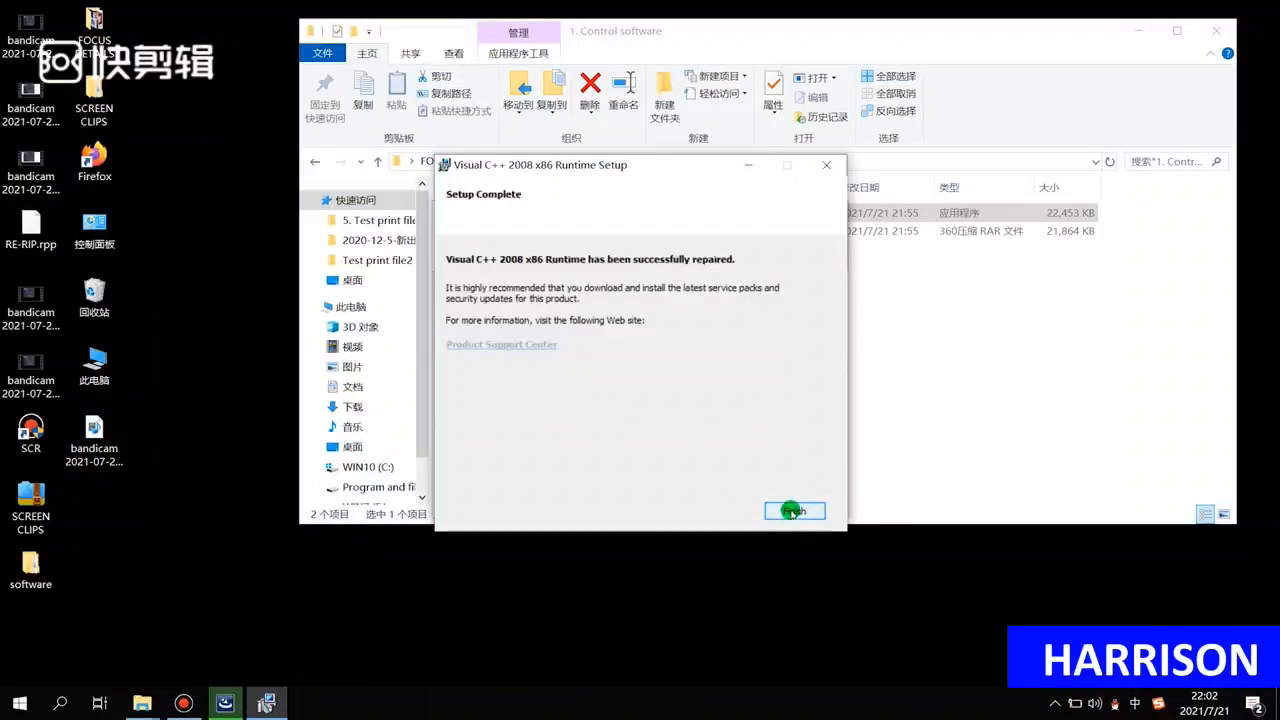
pyautogui.click(792, 511)
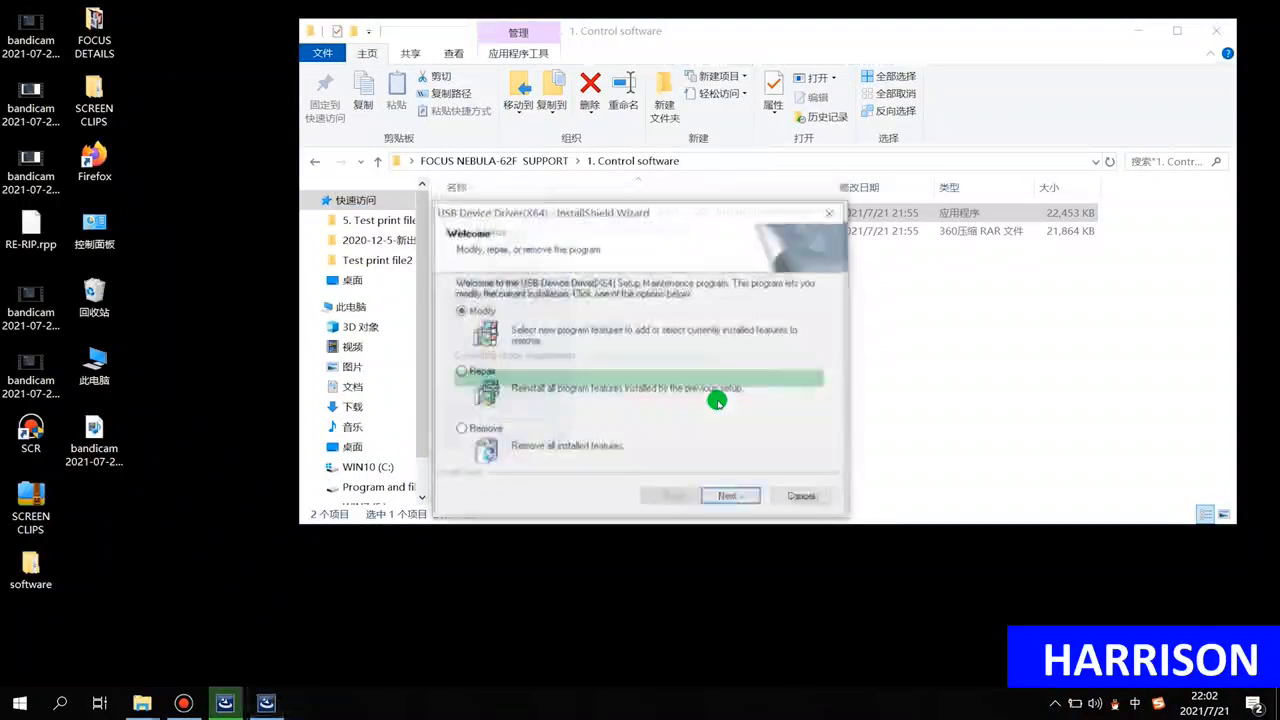
pyautogui.click(728, 498)
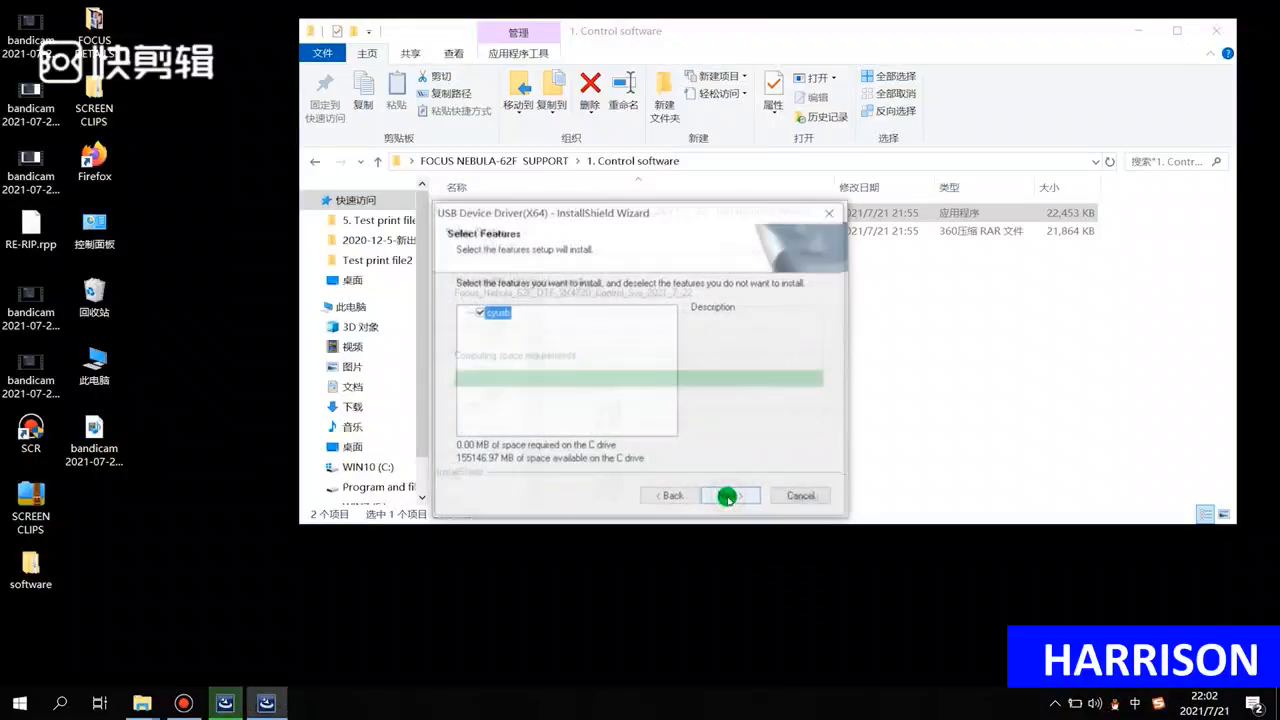
pyautogui.click(732, 497)
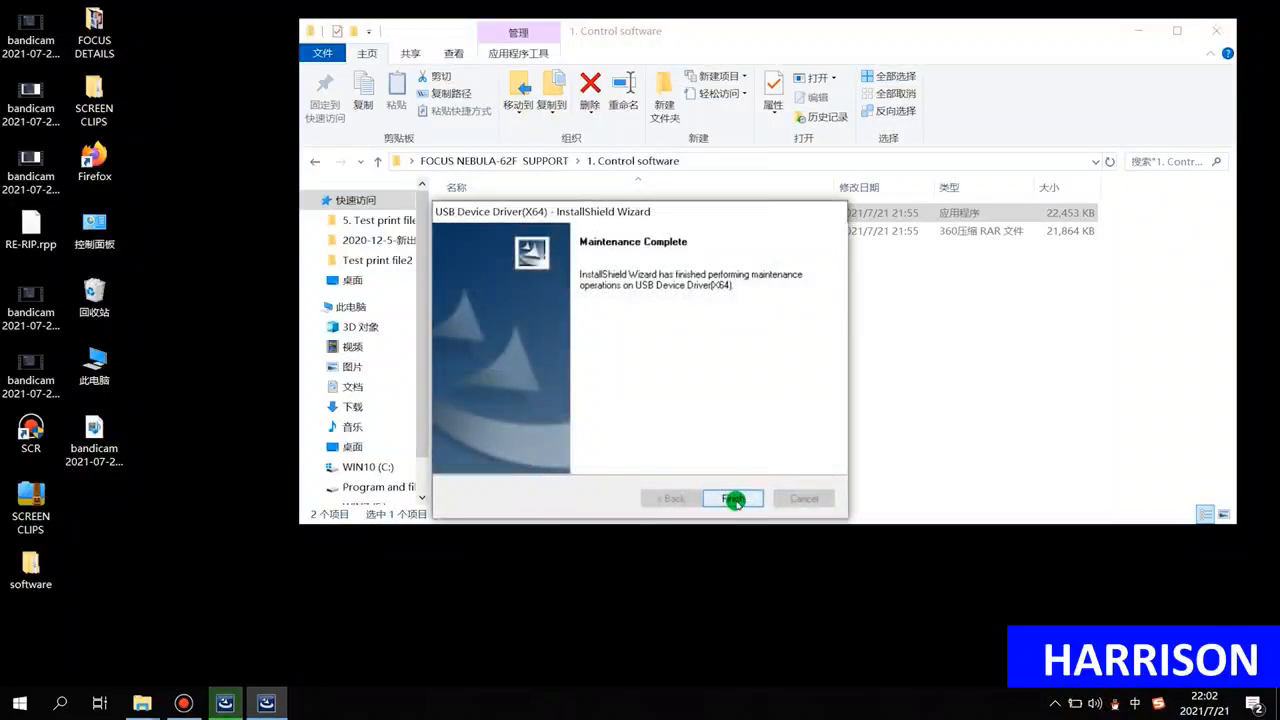
pyautogui.click(733, 498)
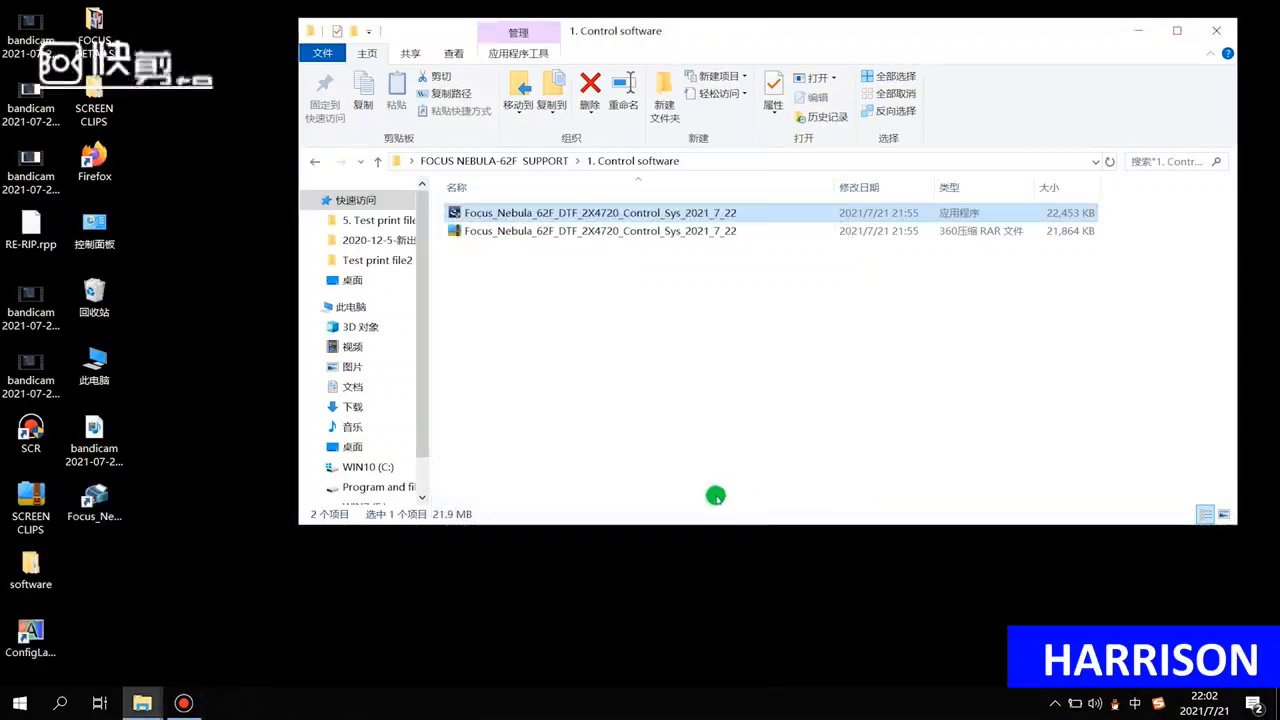
# - Clear away the Control software folder window and move the new Focus_Nebula_62F_DTF_2X4720 shortcut next to the support folder on the desktop
pyautogui.click(745, 348)
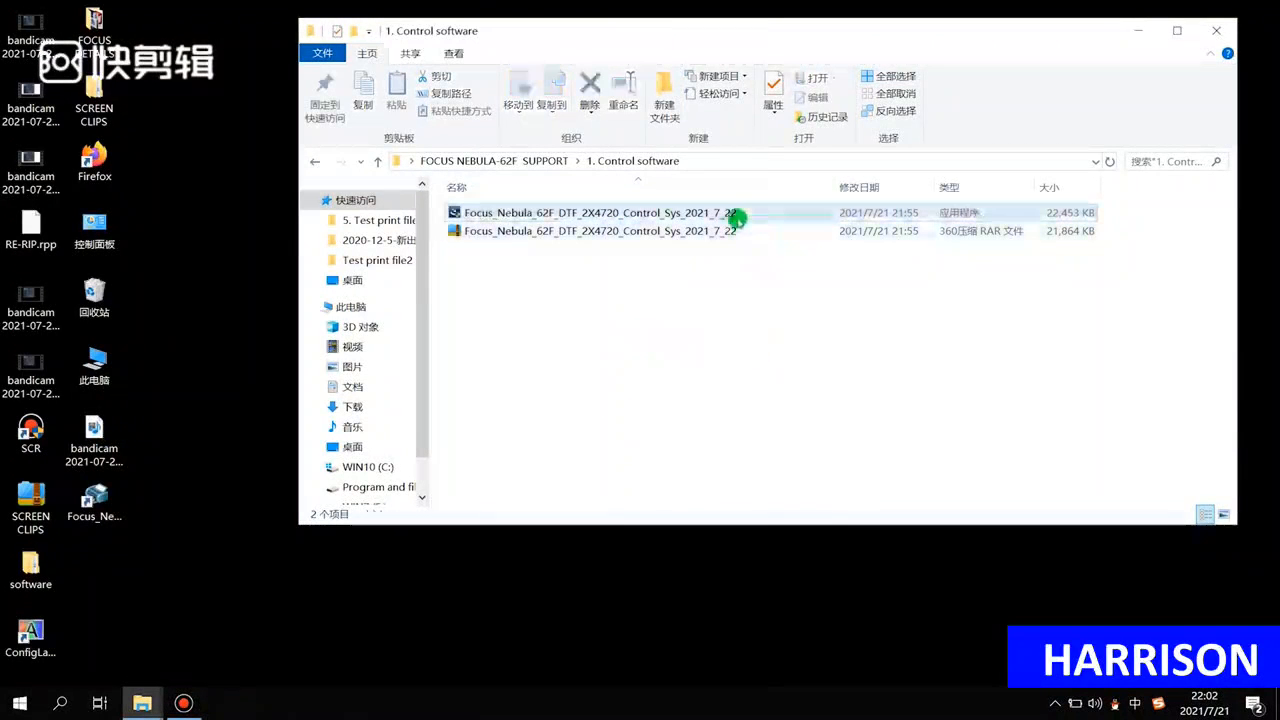
pyautogui.click(197, 555)
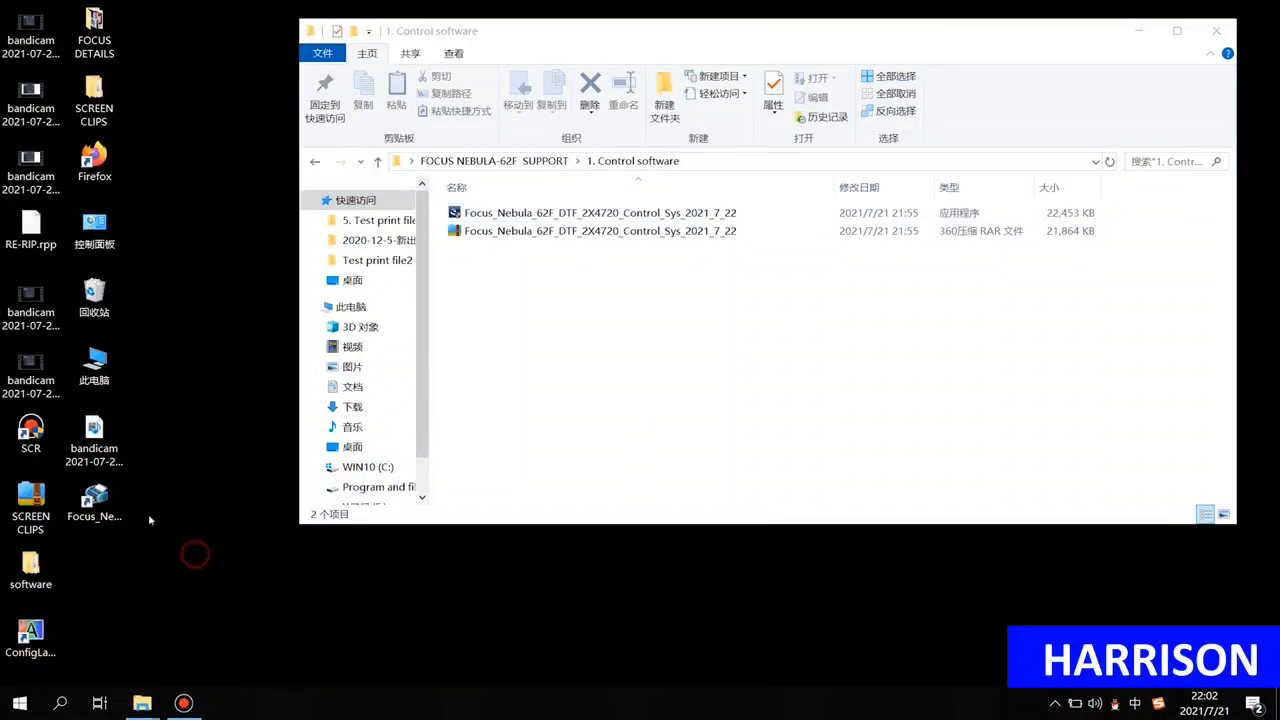
pyautogui.click(95, 497)
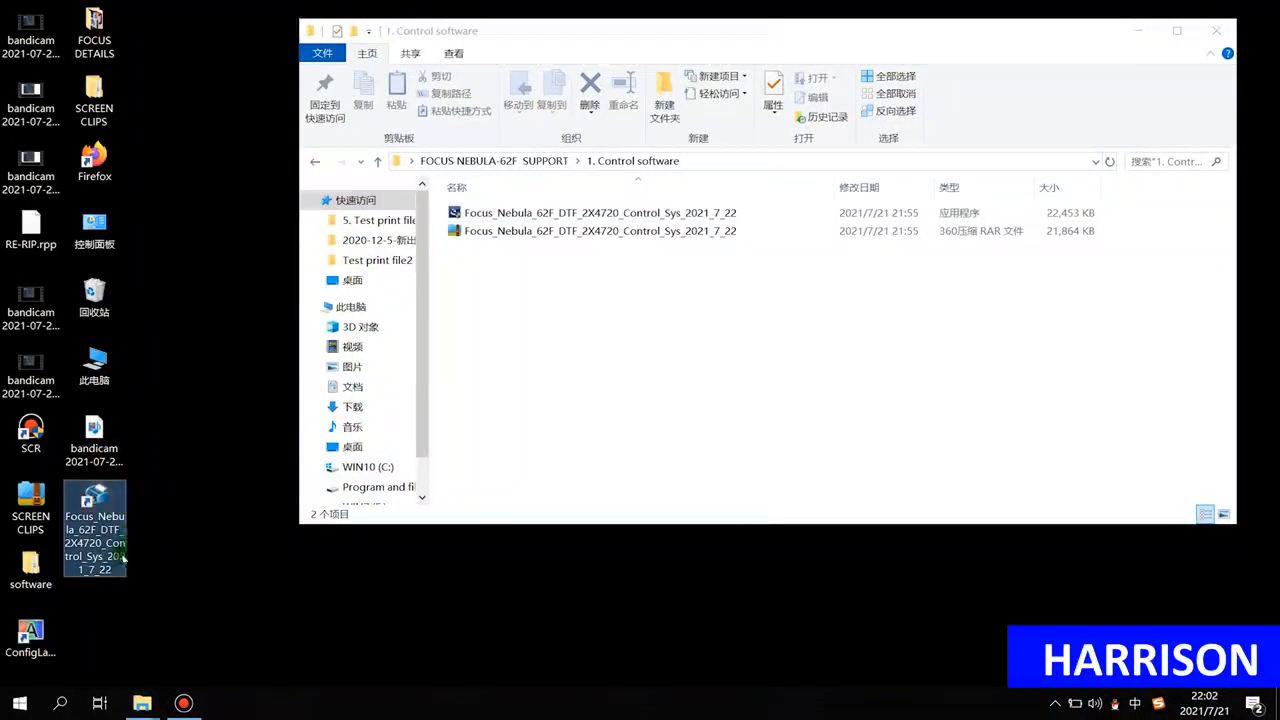
pyautogui.click(1137, 31)
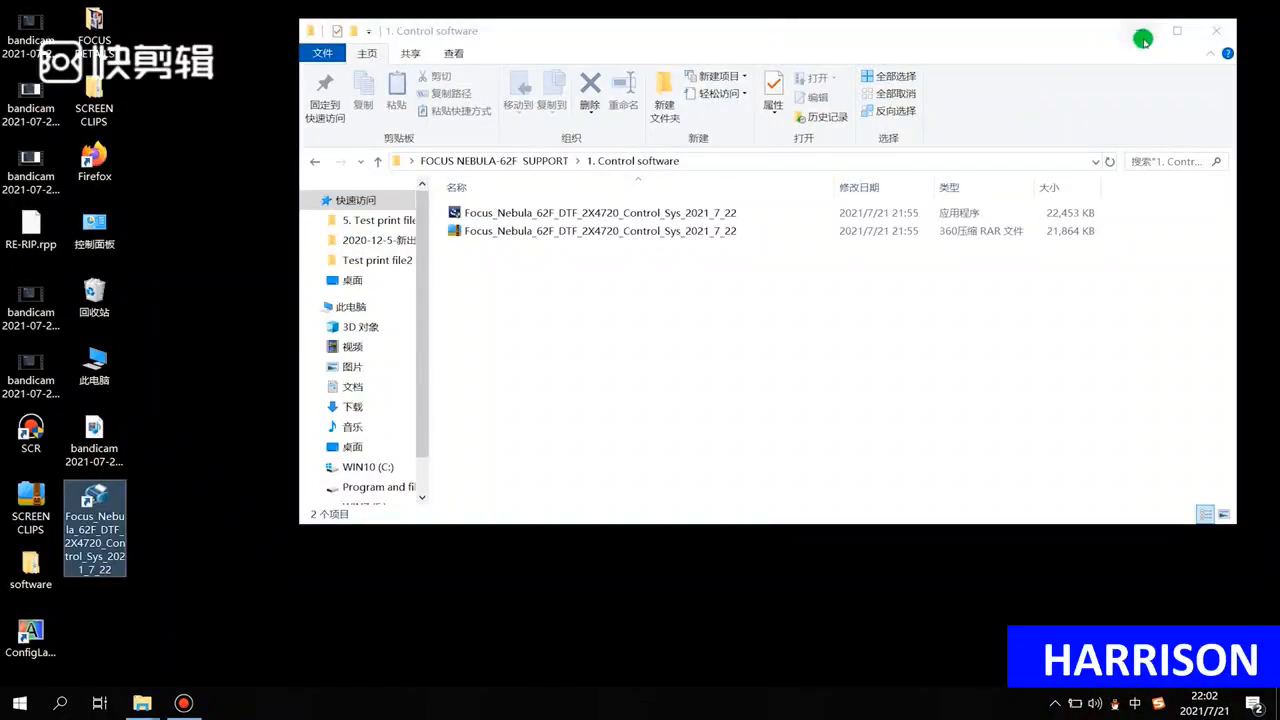
pyautogui.moveTo(100, 493); pyautogui.dragTo(669, 290)
pyautogui.click(750, 435)
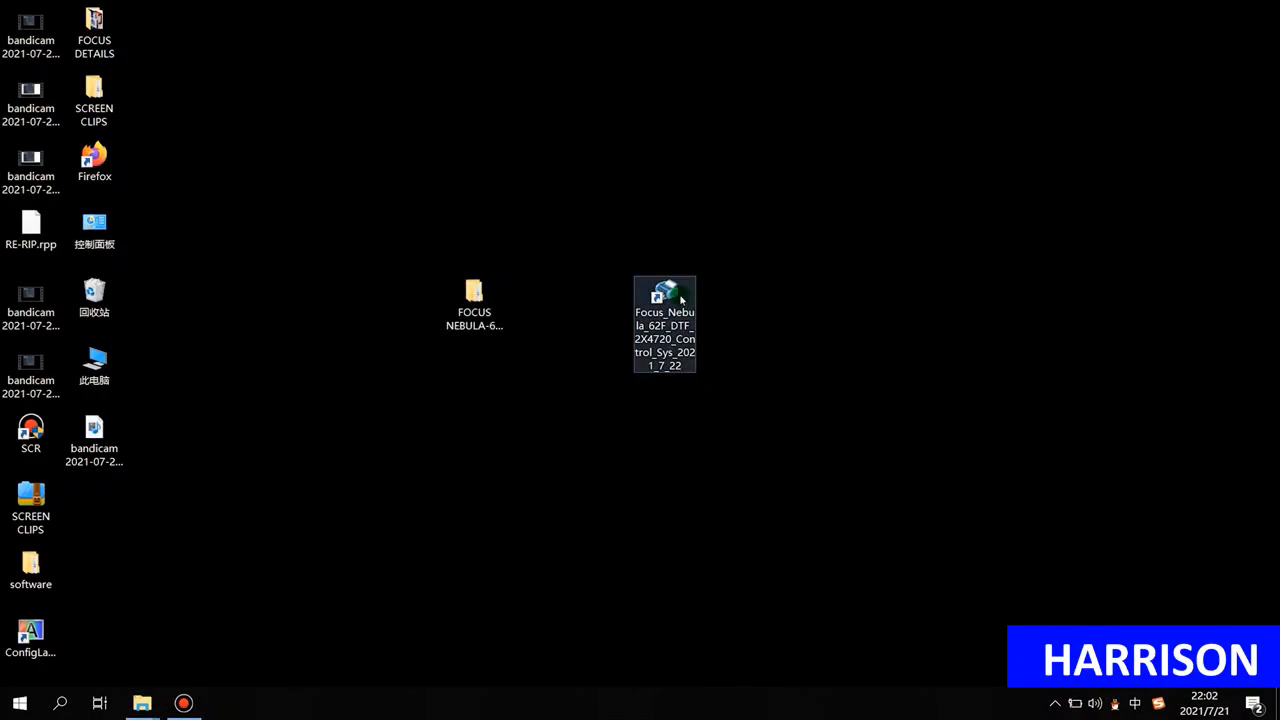
# - Test-launch the control software from its Focus_Nebula_62F_DTF_2X4720 desktop shortcut and dismiss the PrintDream dialog
pyautogui.click(681, 297)
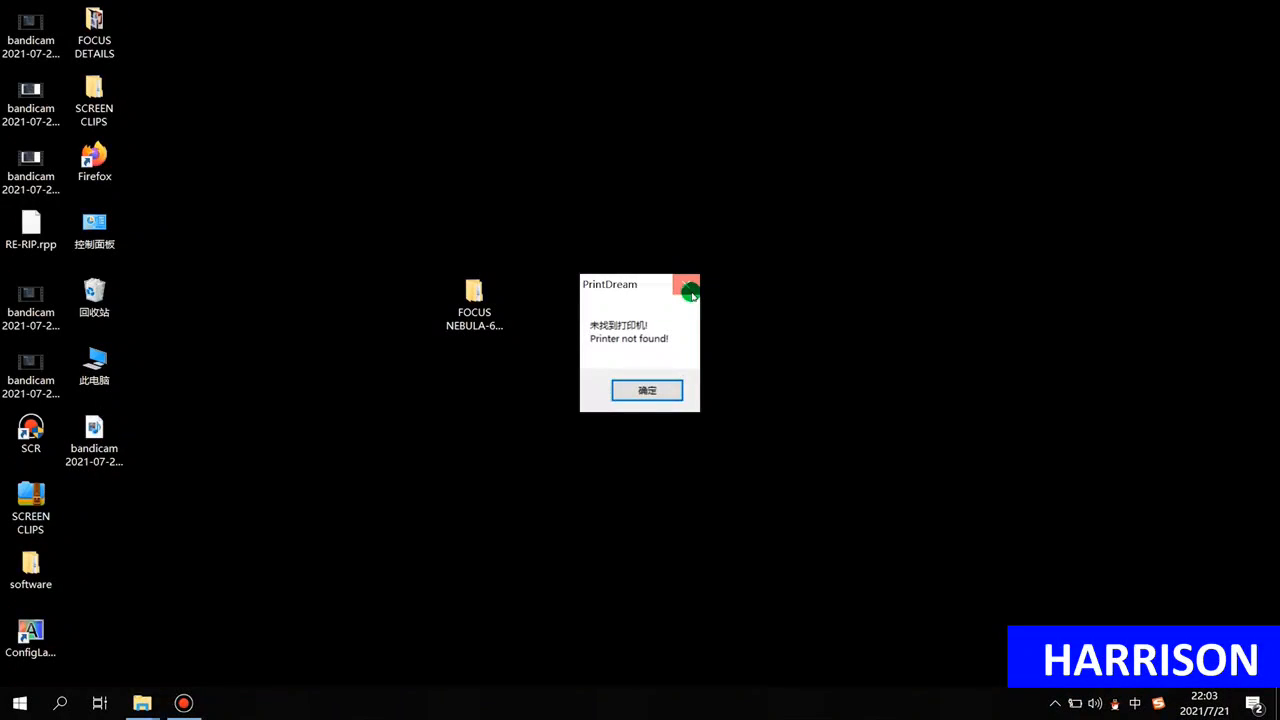
pyautogui.click(692, 293)
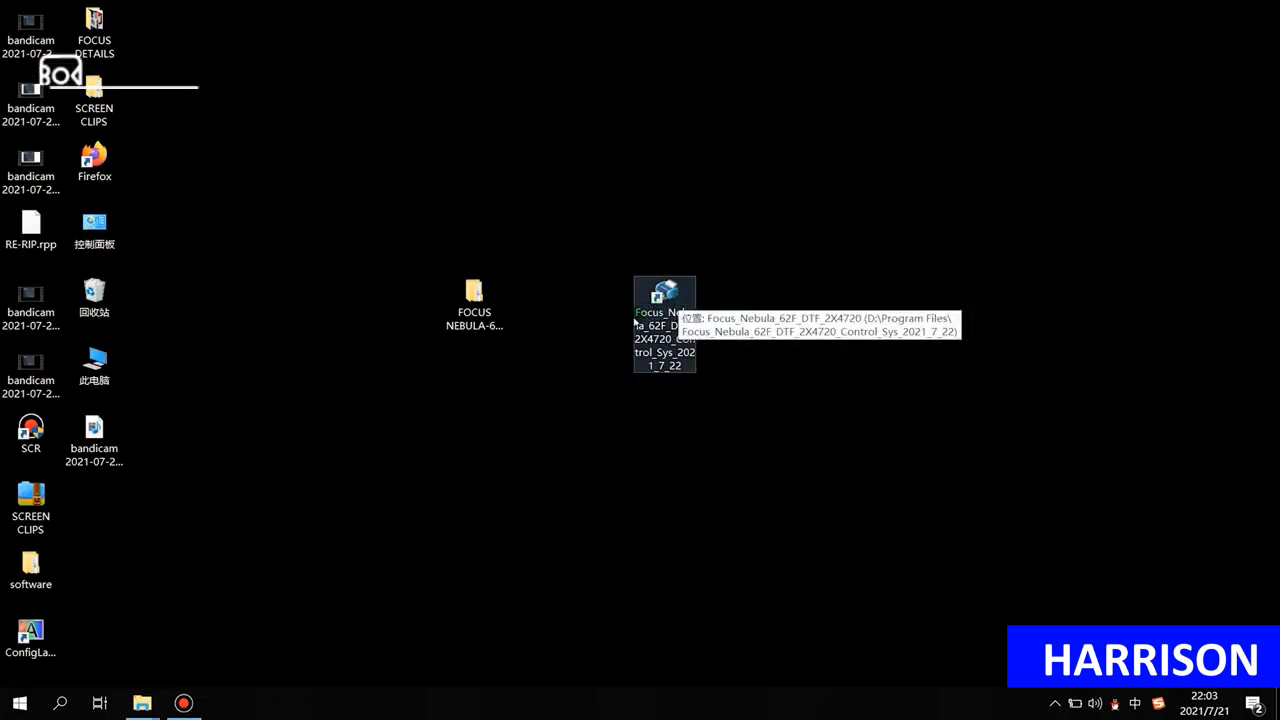
pyautogui.click(533, 476)
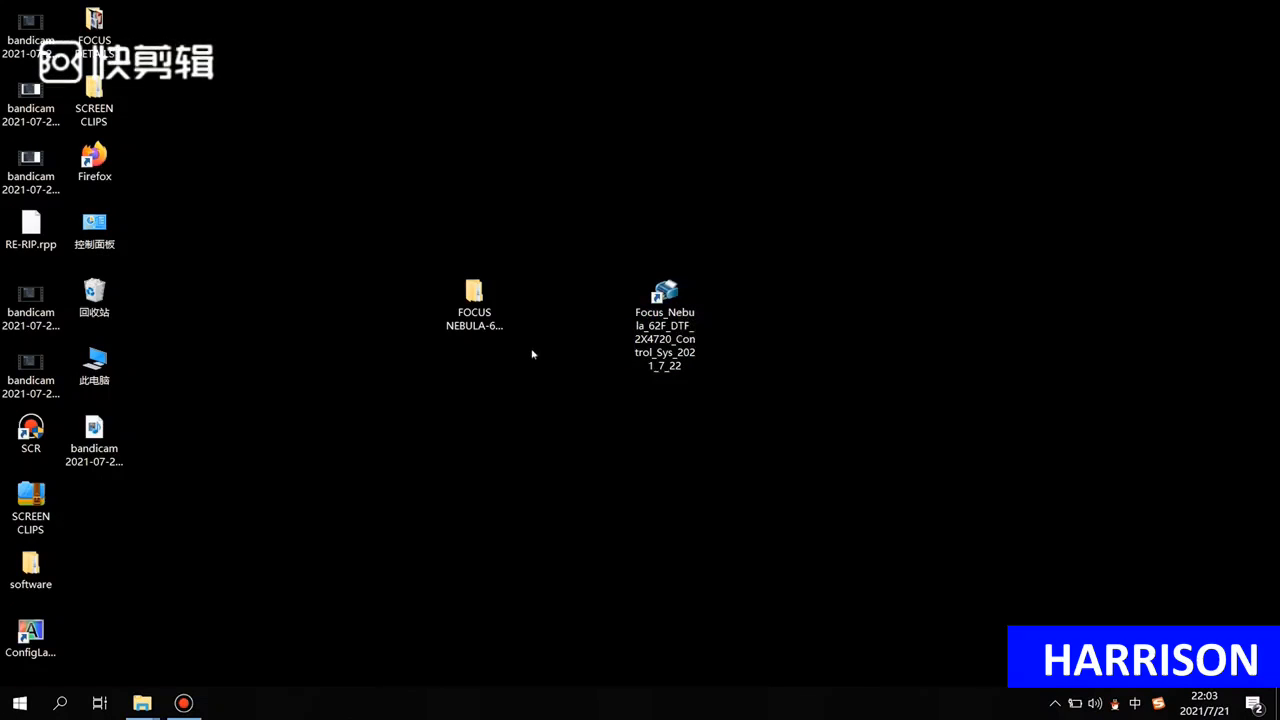
# - Open the 2. RIP software subfolder of FOCUS NEBULA-62F SUPPORT and widen the file name column
pyautogui.click(480, 297)
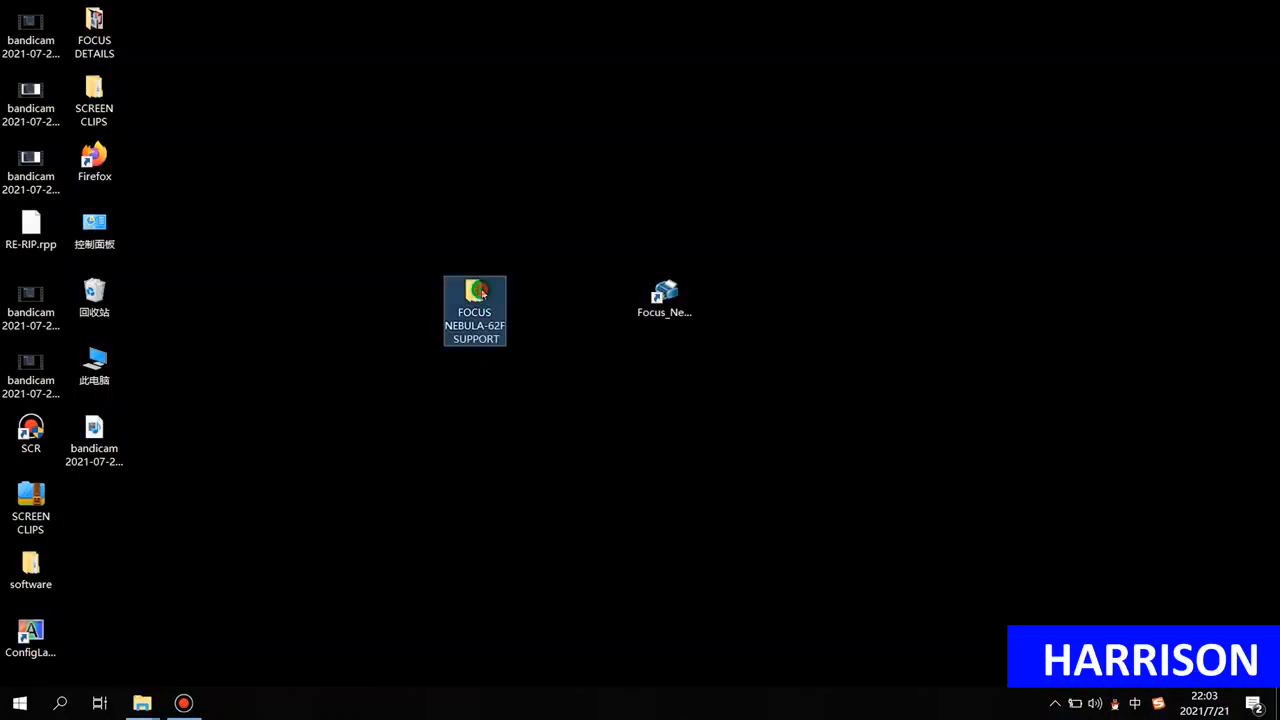
pyautogui.doubleClick(478, 297)
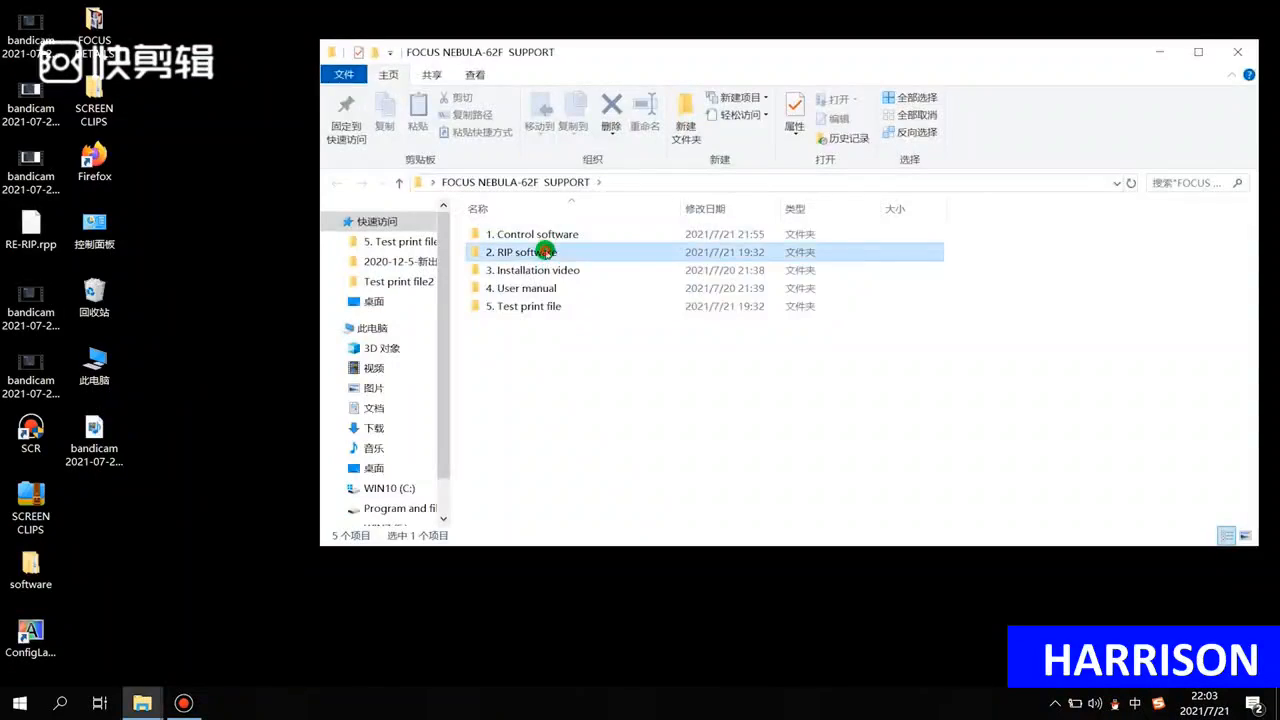
pyautogui.doubleClick(543, 251)
pyautogui.moveTo(686, 210); pyautogui.dragTo(769, 219)
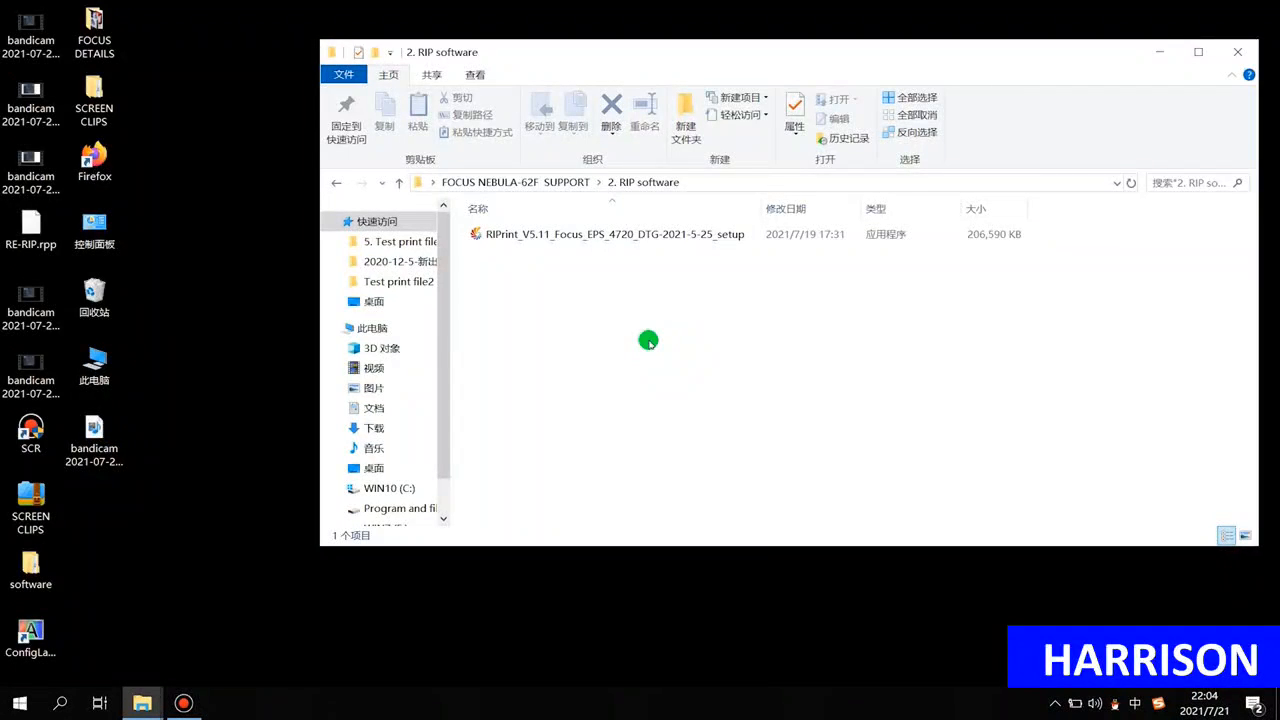
pyautogui.moveTo(764, 209); pyautogui.dragTo(811, 217)
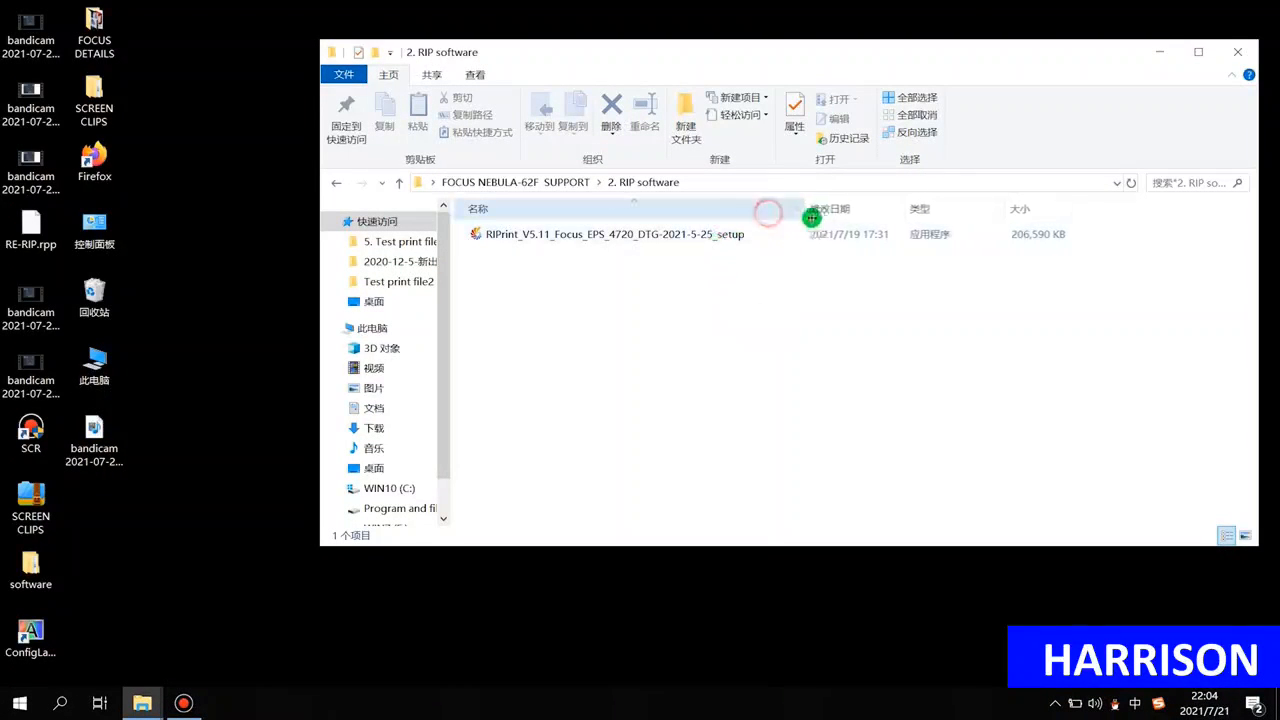
# - Run RIPrint_V5.11_Focus_EPS_4720_DTG-2021-5-25_setup and accept the license agreement in the RIPrint setup wizard
pyautogui.click(706, 236)
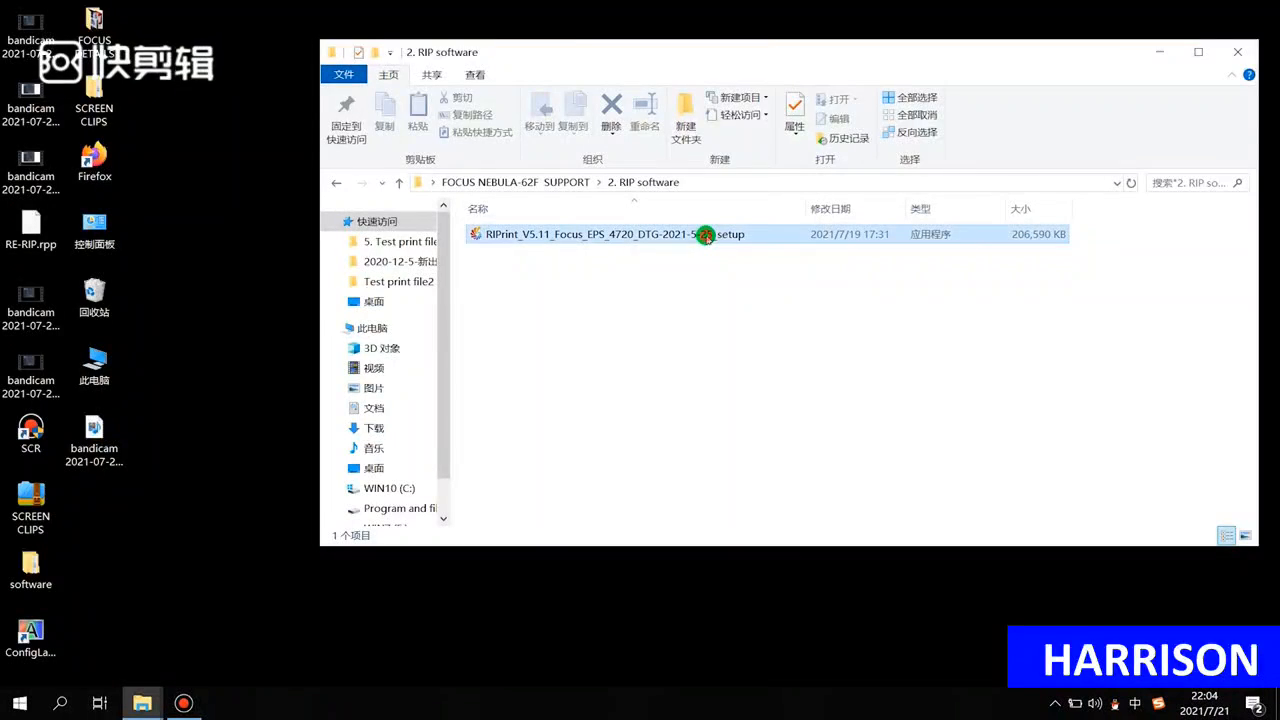
pyautogui.doubleClick(706, 236)
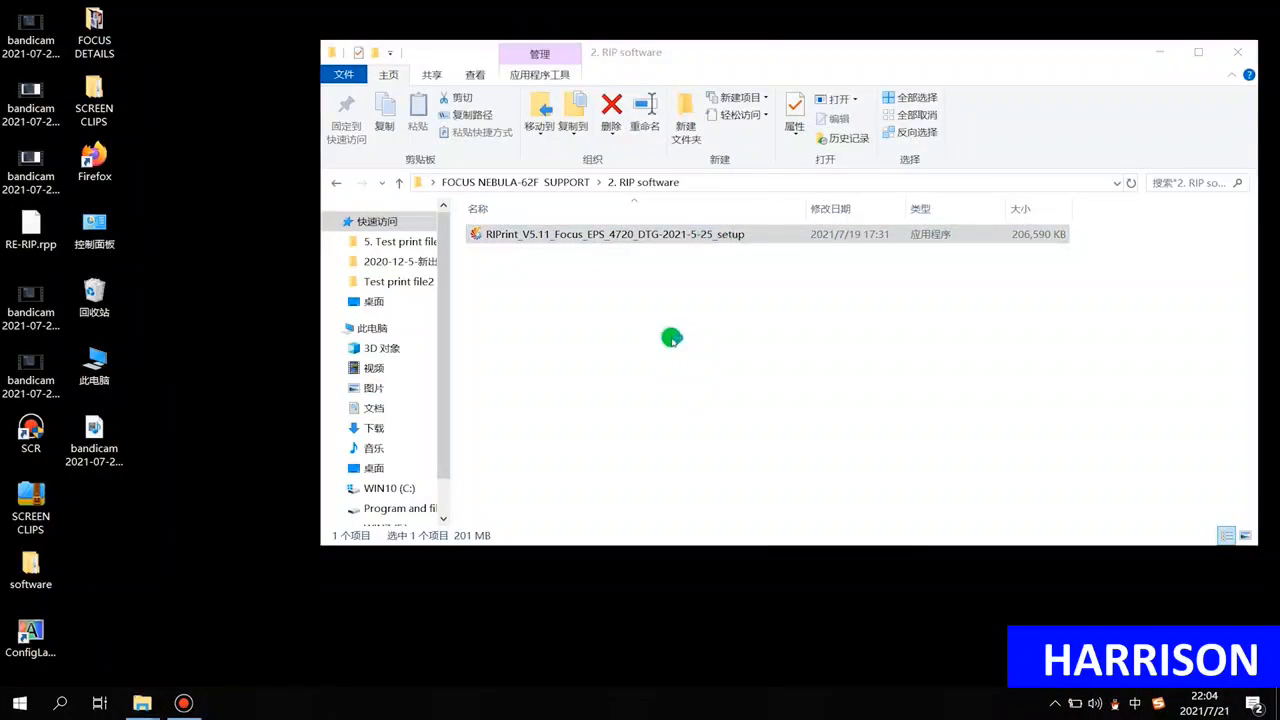
pyautogui.click(660, 355)
pyautogui.click(645, 368)
pyautogui.click(658, 386)
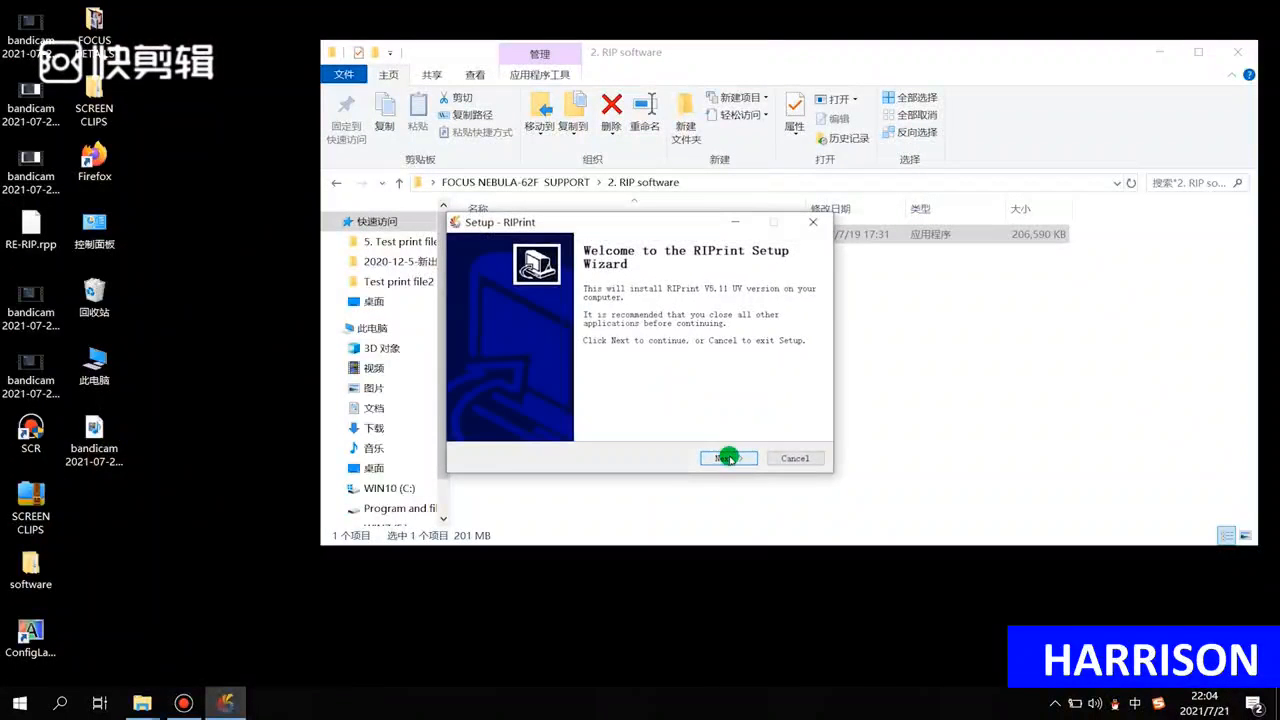
pyautogui.click(728, 457)
pyautogui.click(585, 418)
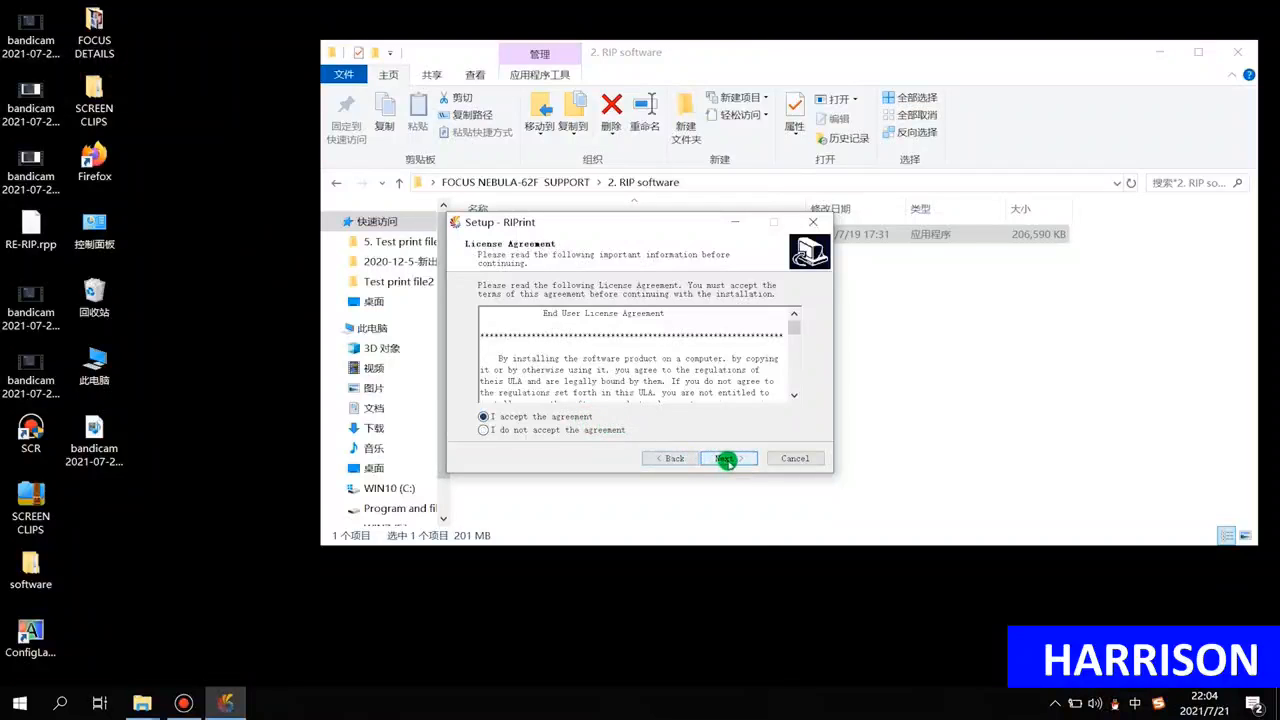
# - Confirm installing RIPrint into the existing C:\Program Files (x86)\RIPrint folder with desktop and Quick Launch icons, and start the installation
pyautogui.click(726, 459)
pyautogui.click(726, 459)
pyautogui.click(726, 459)
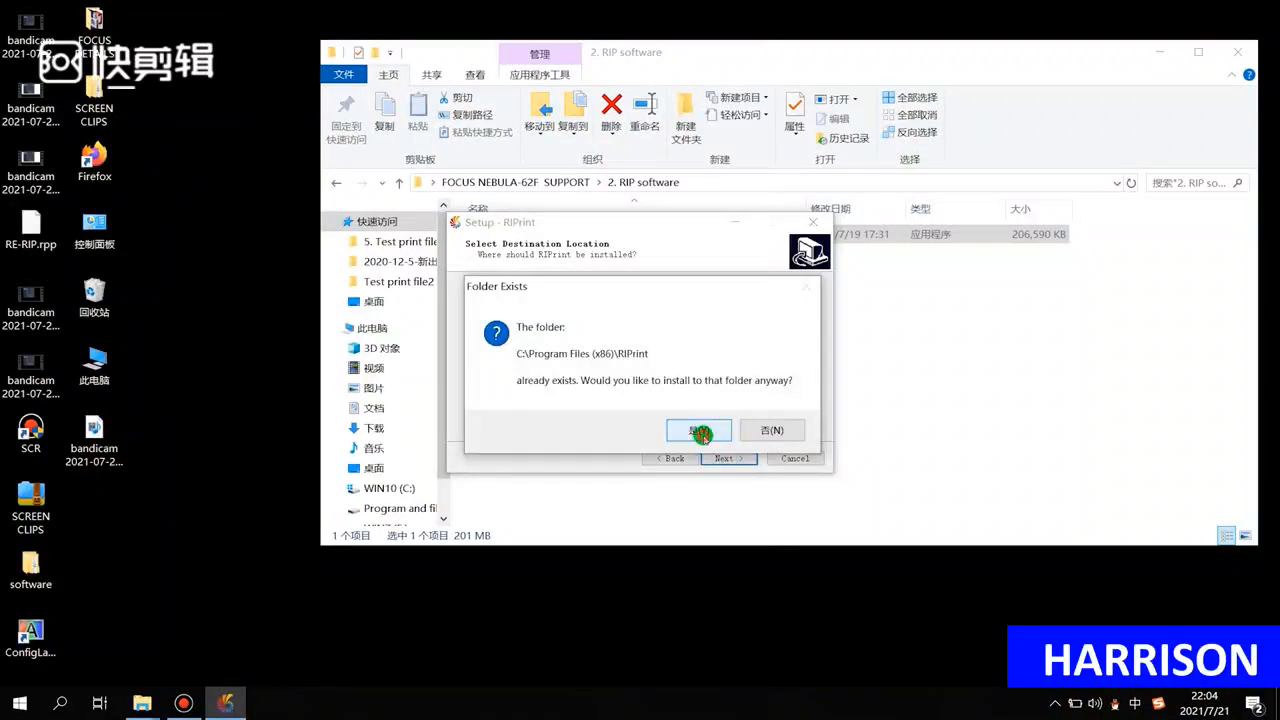
pyautogui.click(699, 434)
pyautogui.click(726, 457)
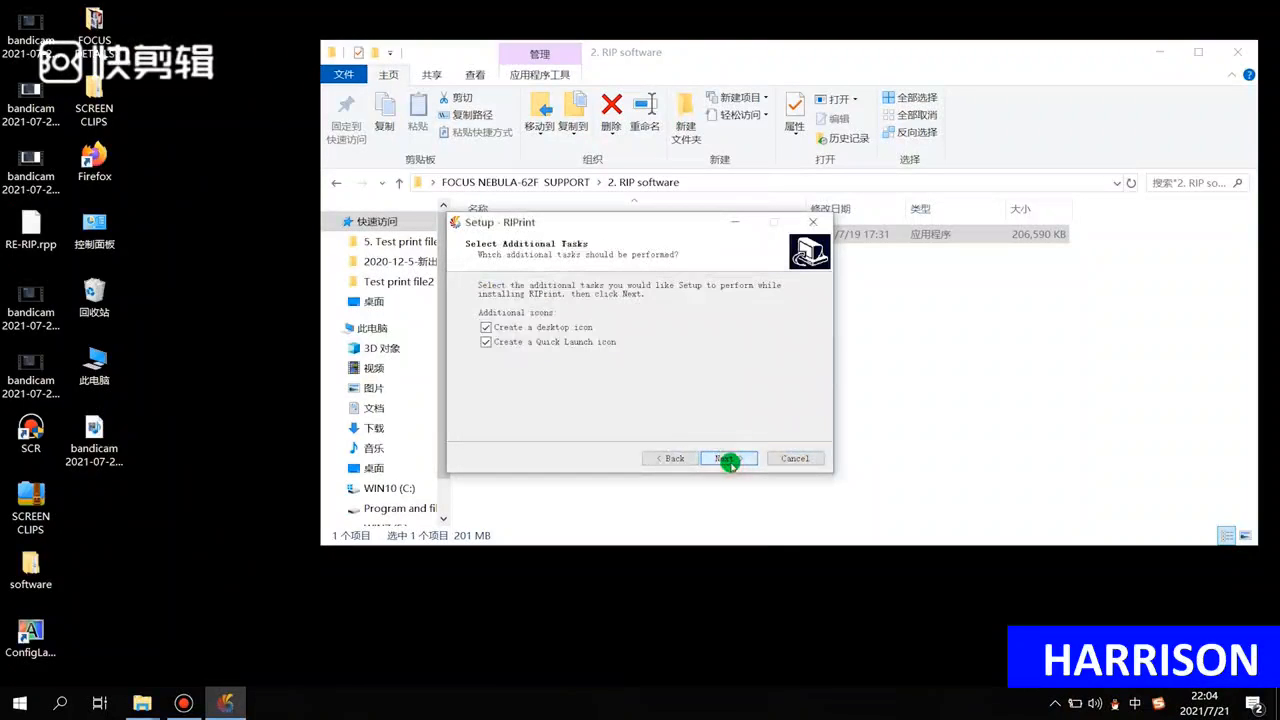
pyautogui.click(728, 458)
pyautogui.click(730, 458)
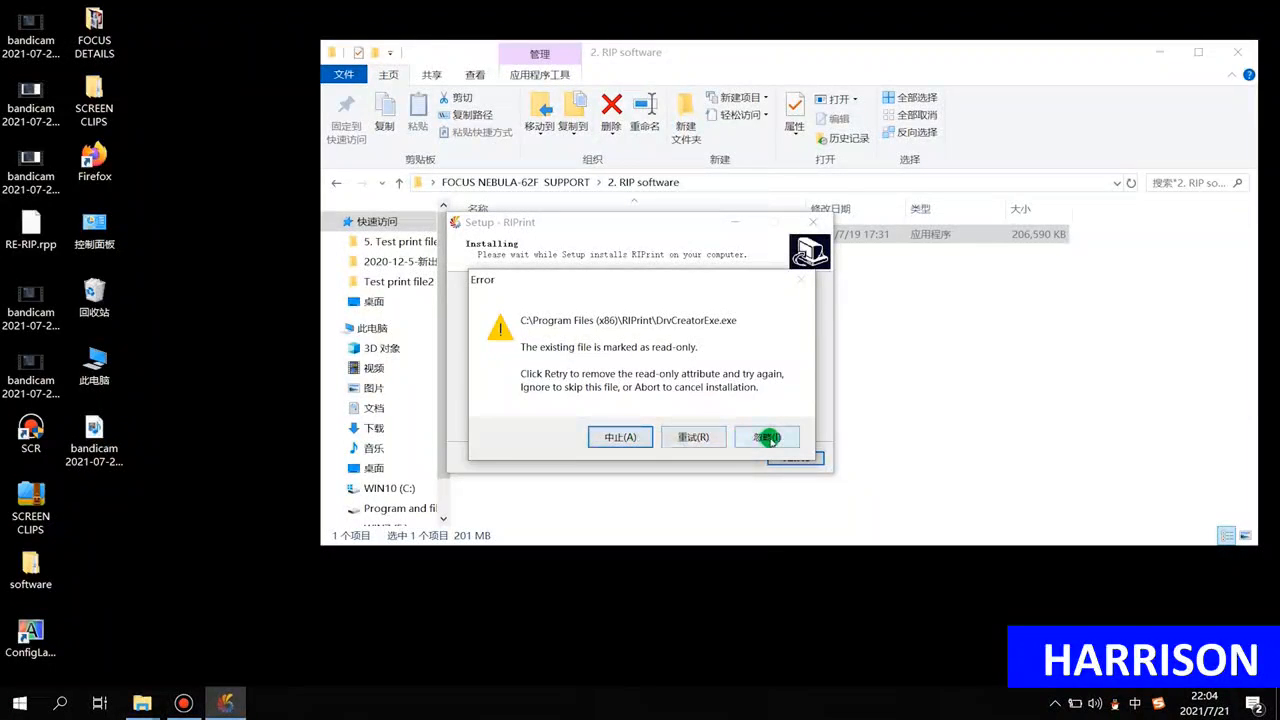
# - Skip the read-only files such as DrvCreatorExe.exe and RIPrint.exe whenever the RIPrint installer asks about them
pyautogui.click(767, 438)
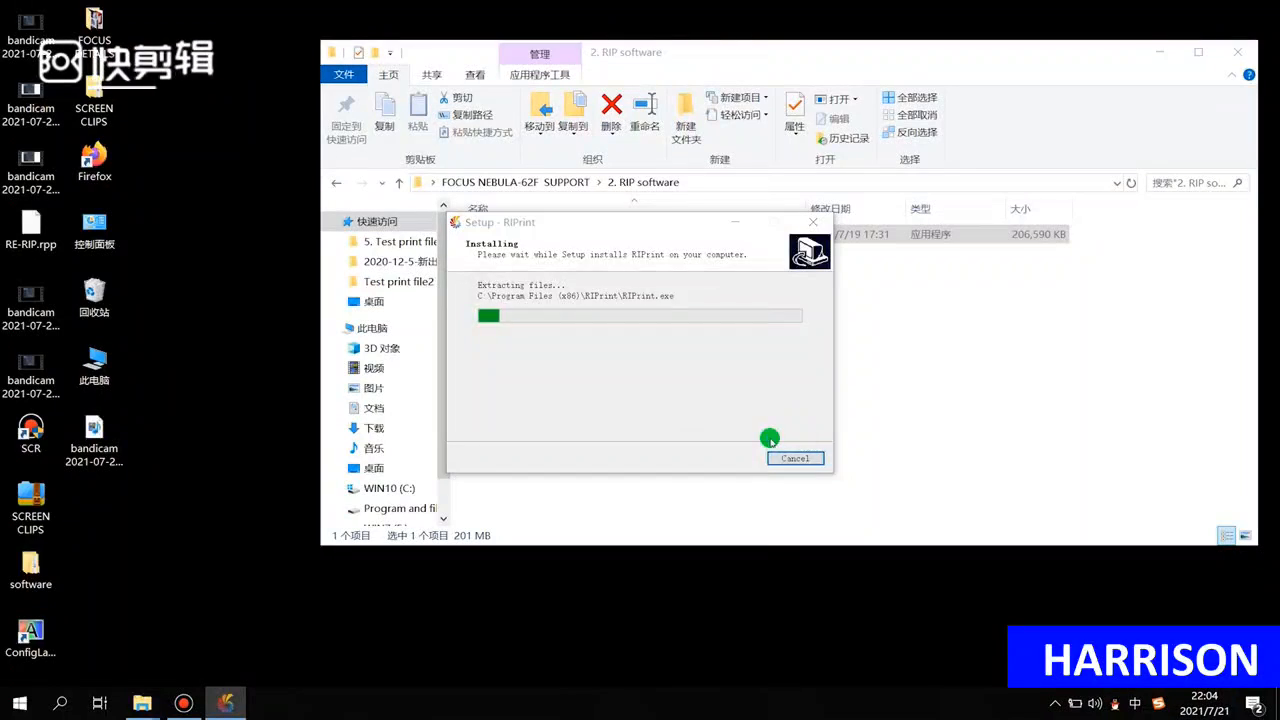
pyautogui.click(767, 438)
pyautogui.click(767, 438)
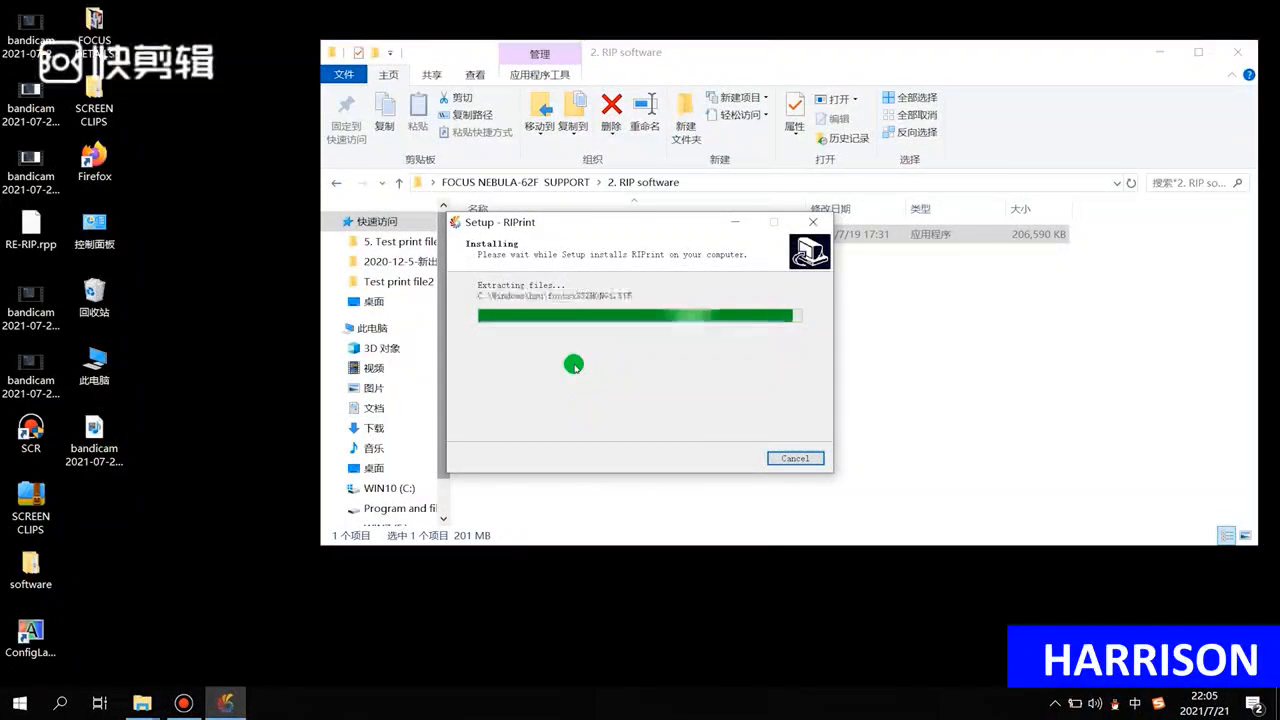
pyautogui.click(768, 437)
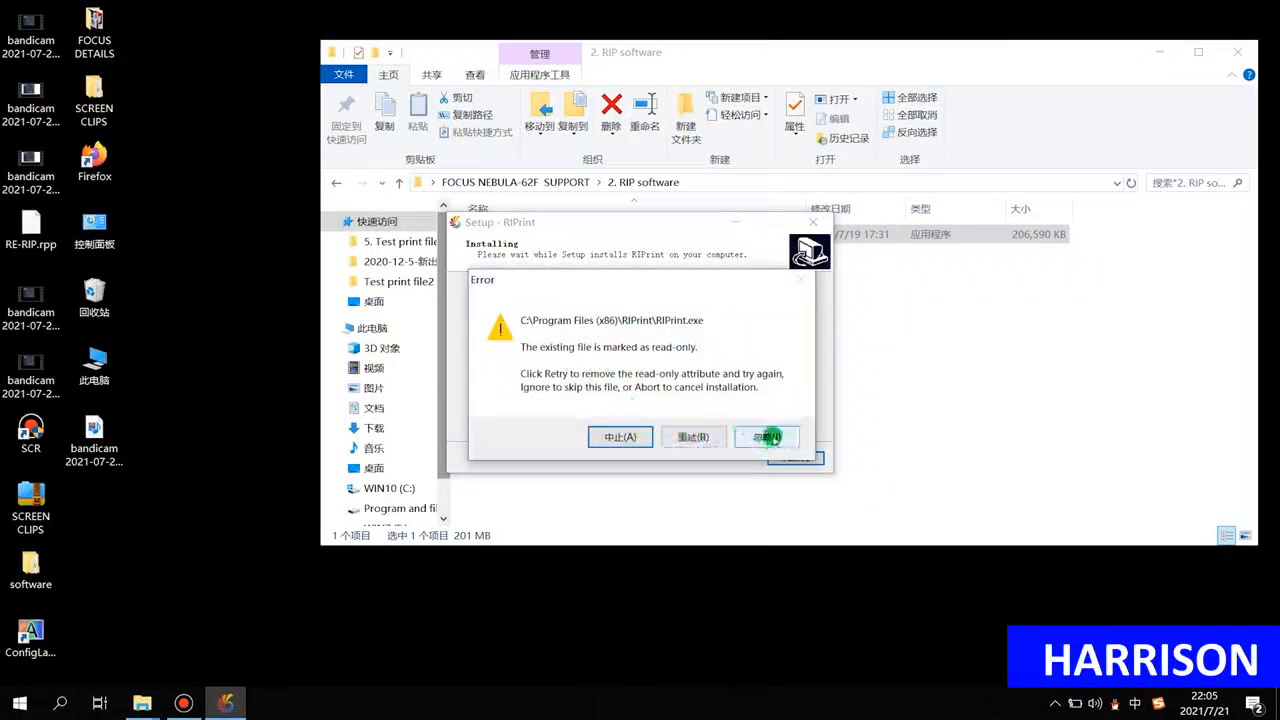
pyautogui.click(772, 437)
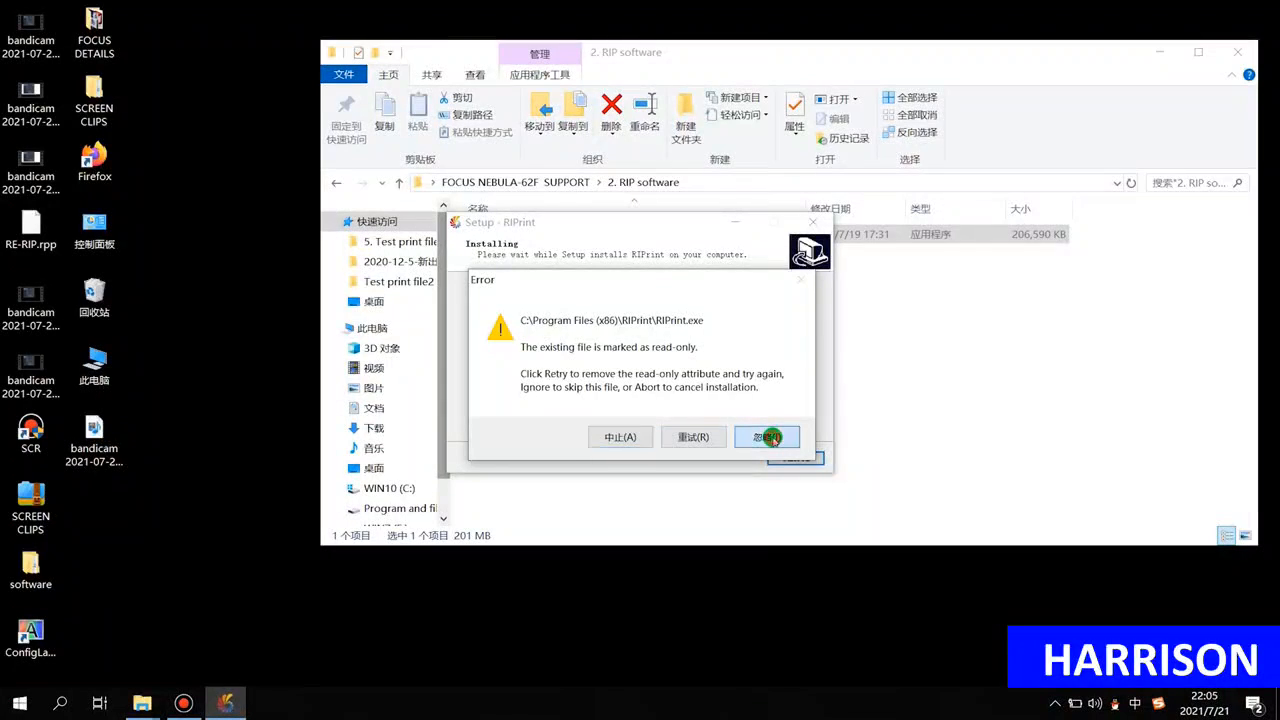
pyautogui.click(772, 437)
pyautogui.click(772, 437)
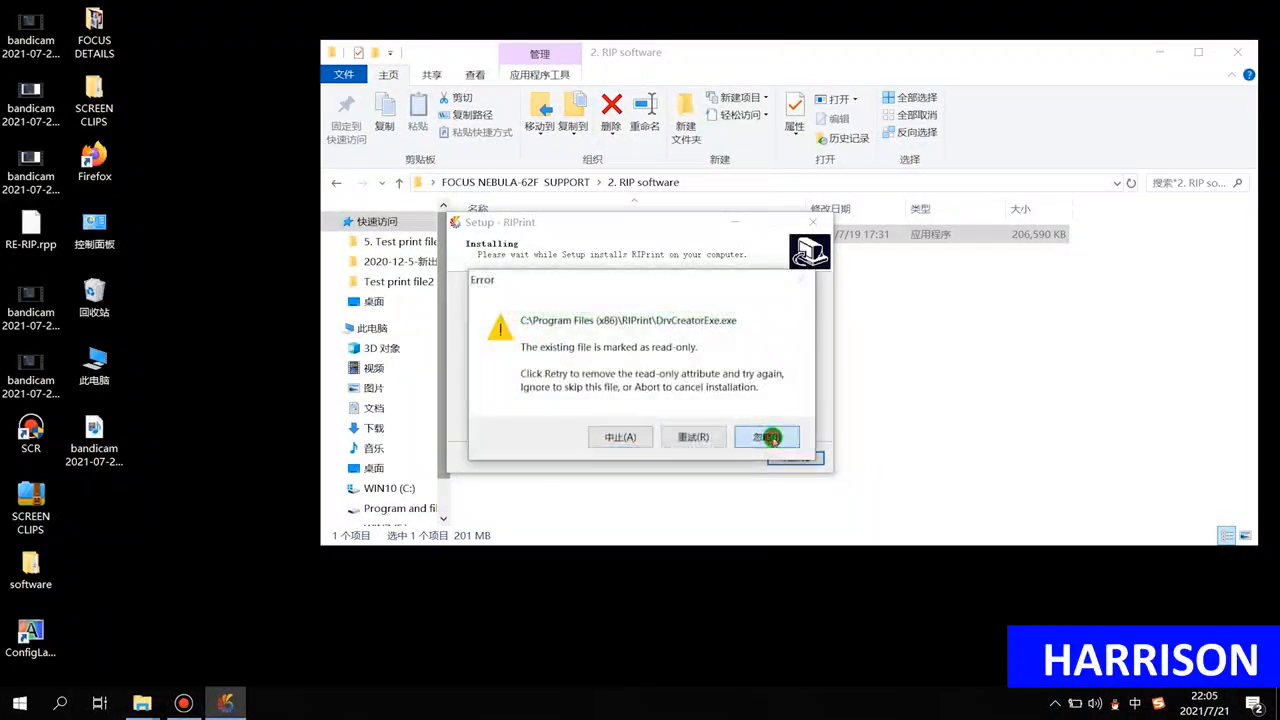
pyautogui.click(772, 437)
# - Repair the Microsoft Visual C++ 2008 and 2010 x86 Redistributables through their maintenance wizards and finish both
pyautogui.click(478, 297)
pyautogui.click(728, 511)
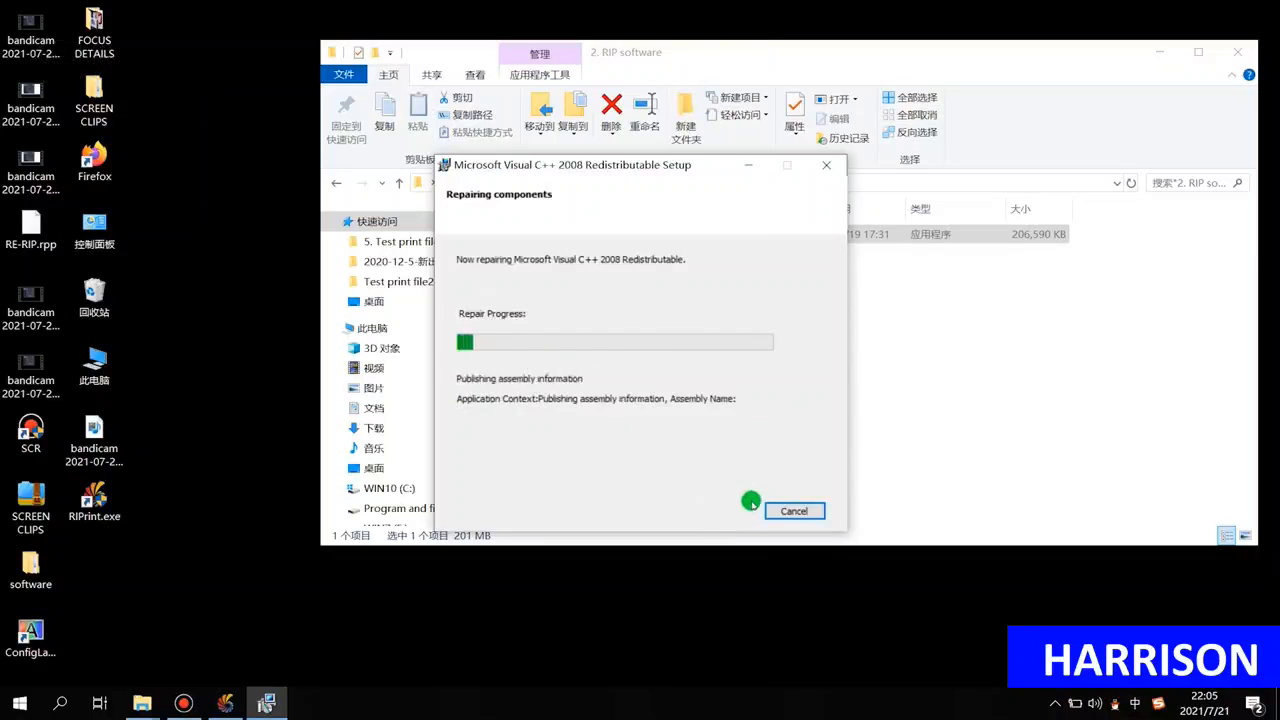
pyautogui.click(792, 511)
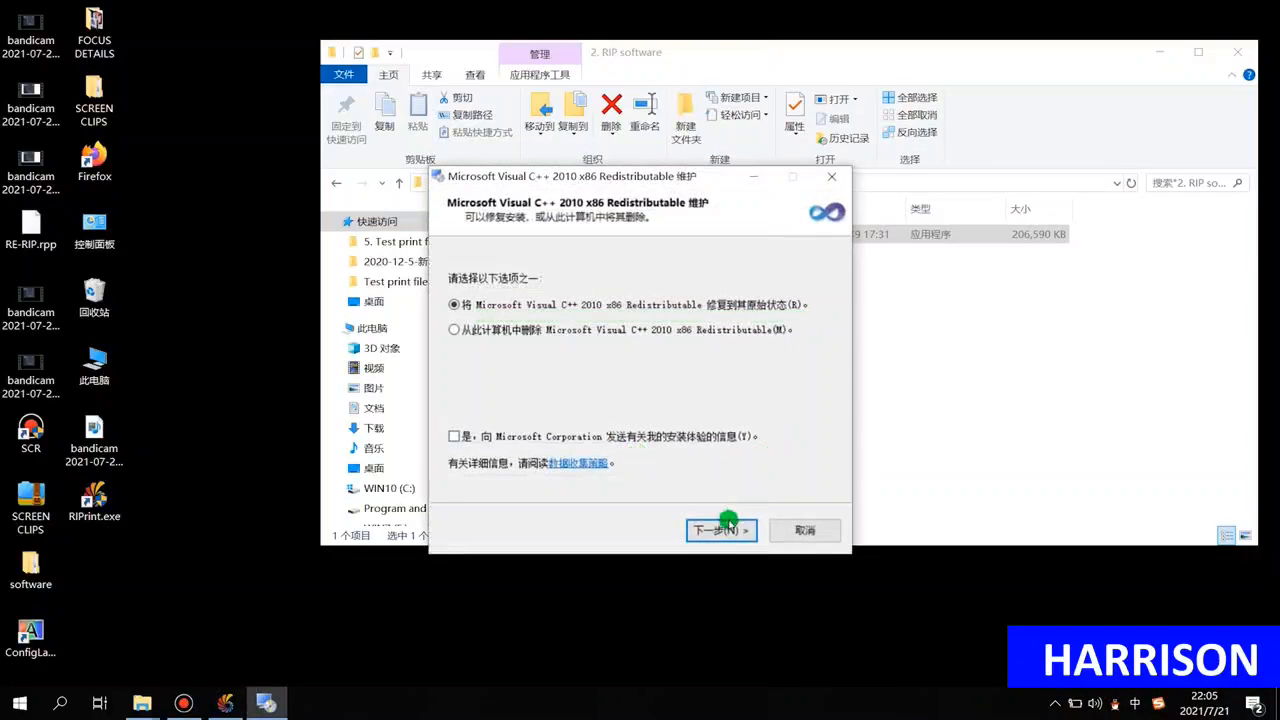
pyautogui.click(724, 527)
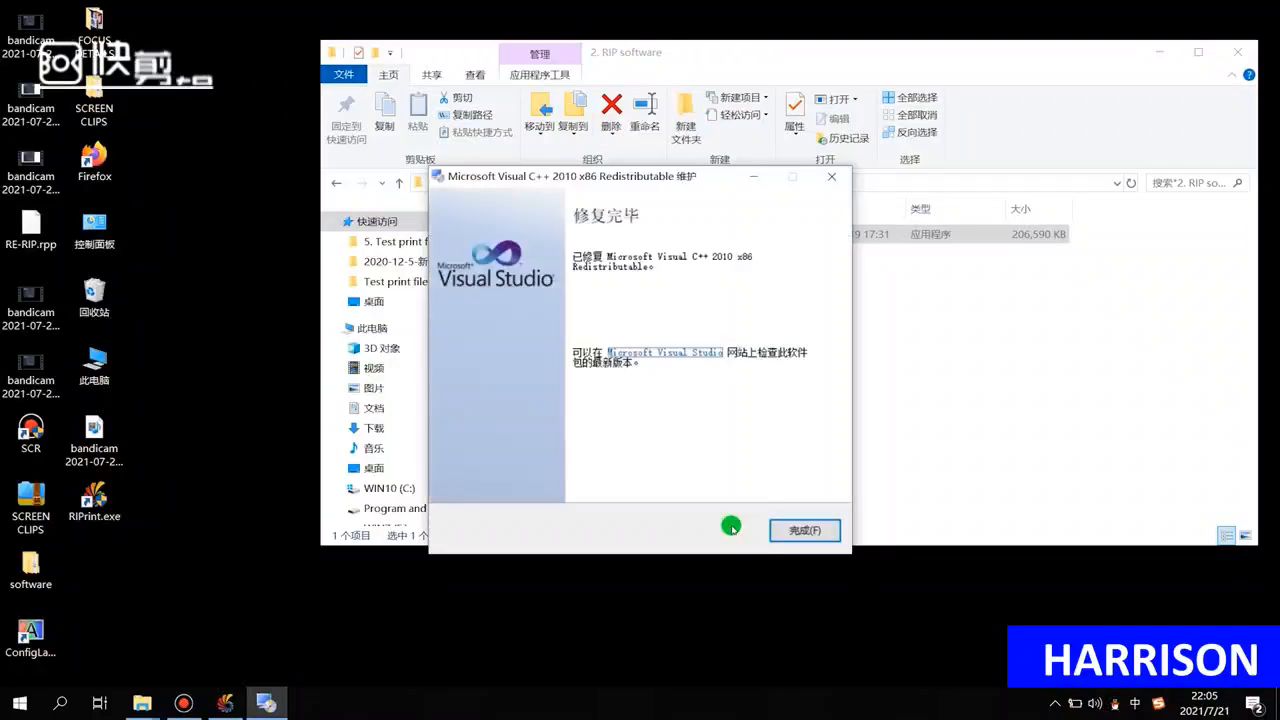
pyautogui.click(799, 530)
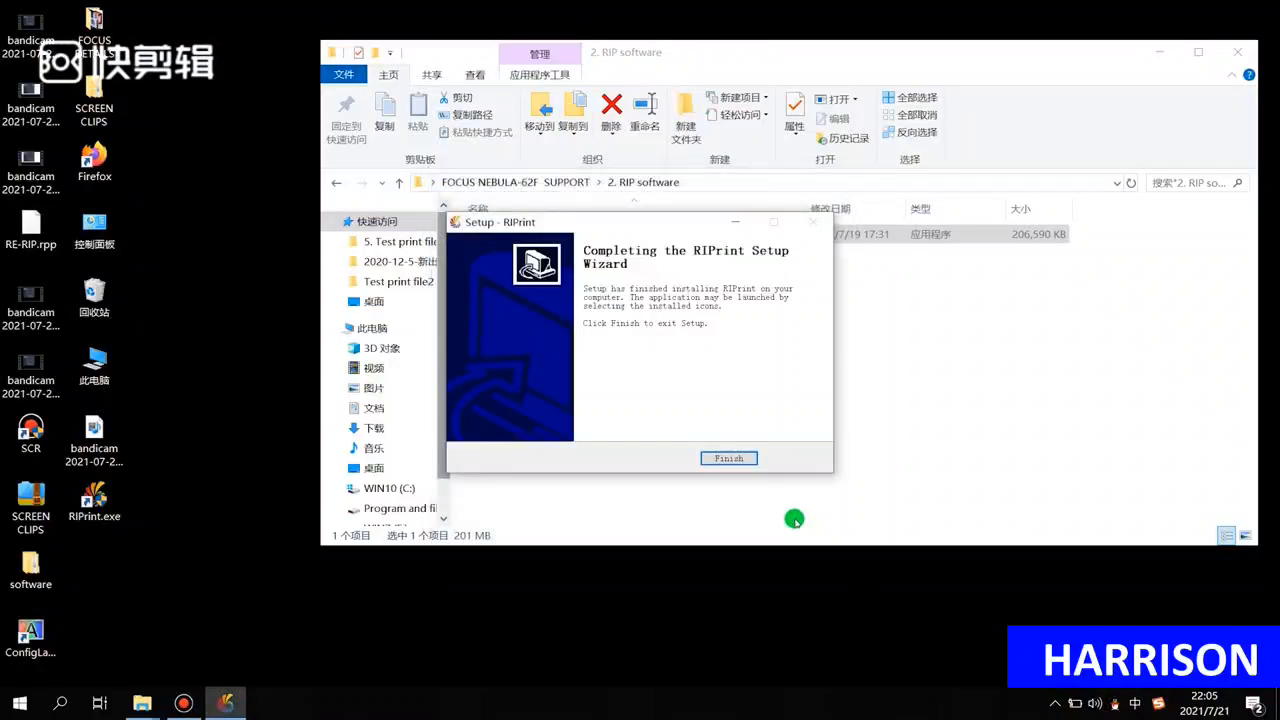
# - Finish the RIPrint setup wizard and move the new RIPrint.exe shortcut below the Focus_Nebula shortcut on the desktop
pyautogui.click(731, 459)
pyautogui.click(715, 437)
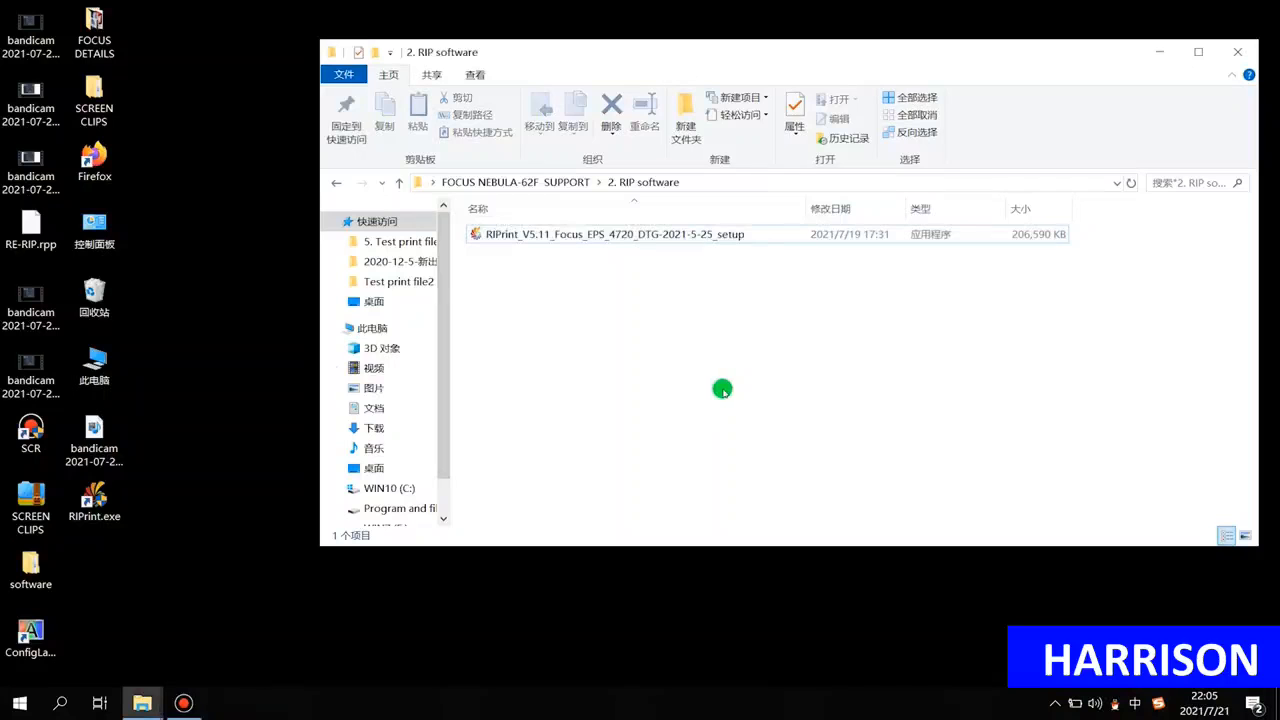
pyautogui.click(1159, 51)
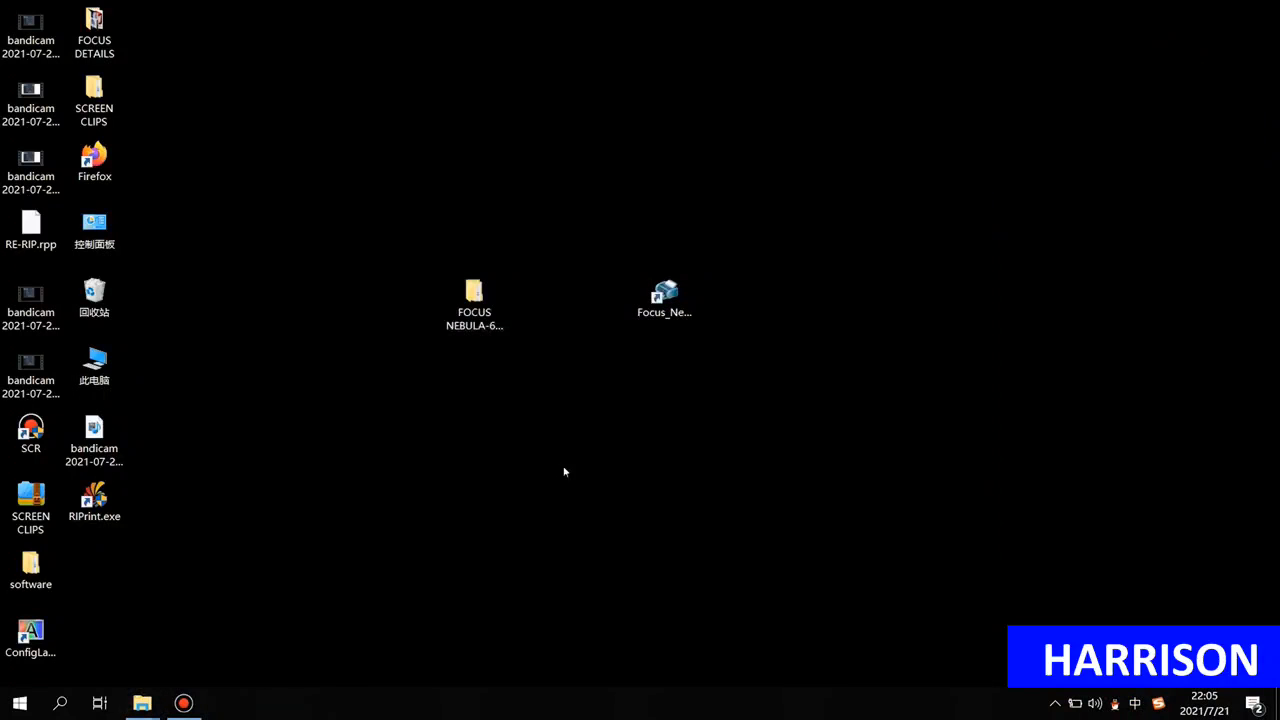
pyautogui.moveTo(94, 497); pyautogui.dragTo(716, 425)
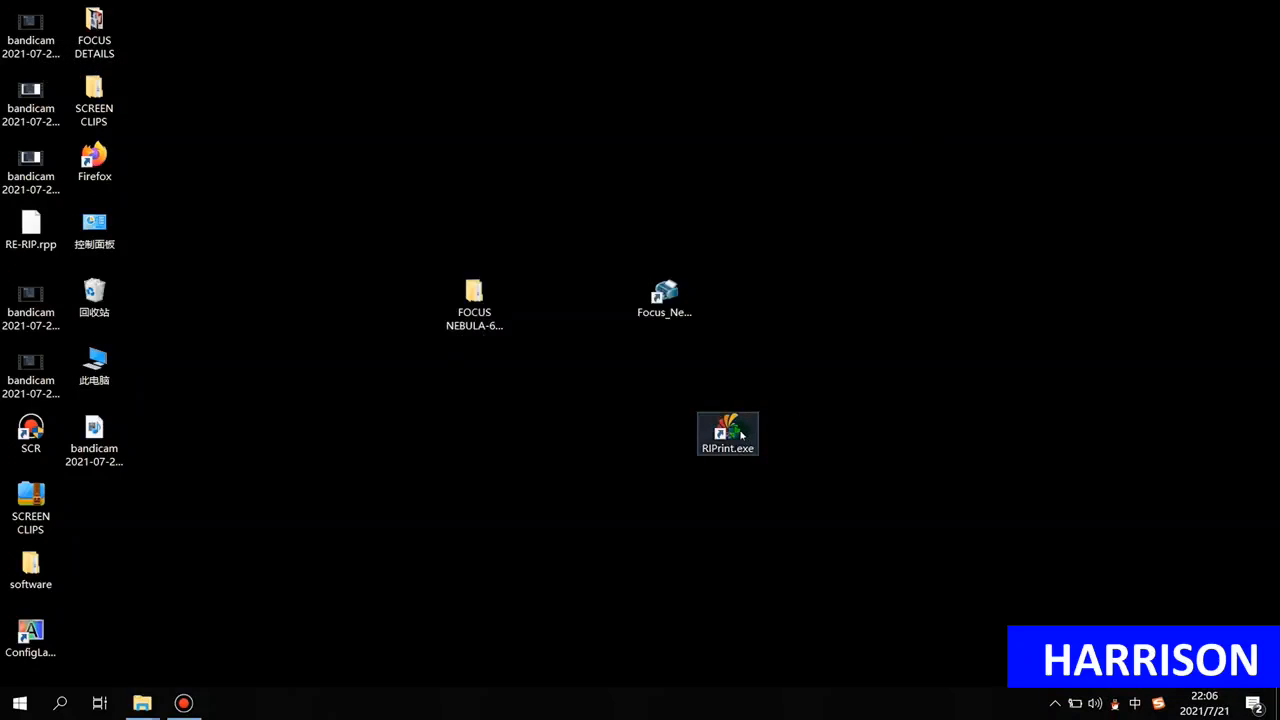
# - Launch the RIP software from its RIPrint.exe desktop shortcut and open the printer settings
pyautogui.click(741, 434)
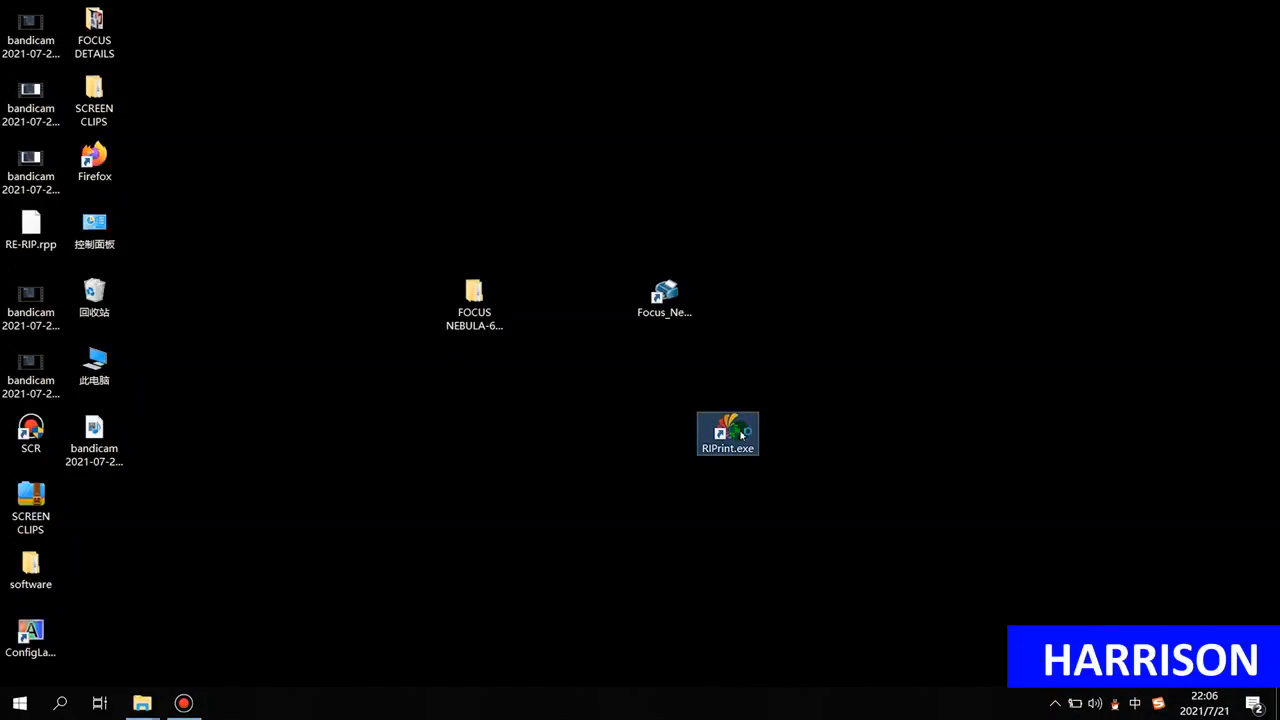
pyautogui.doubleClick(741, 434)
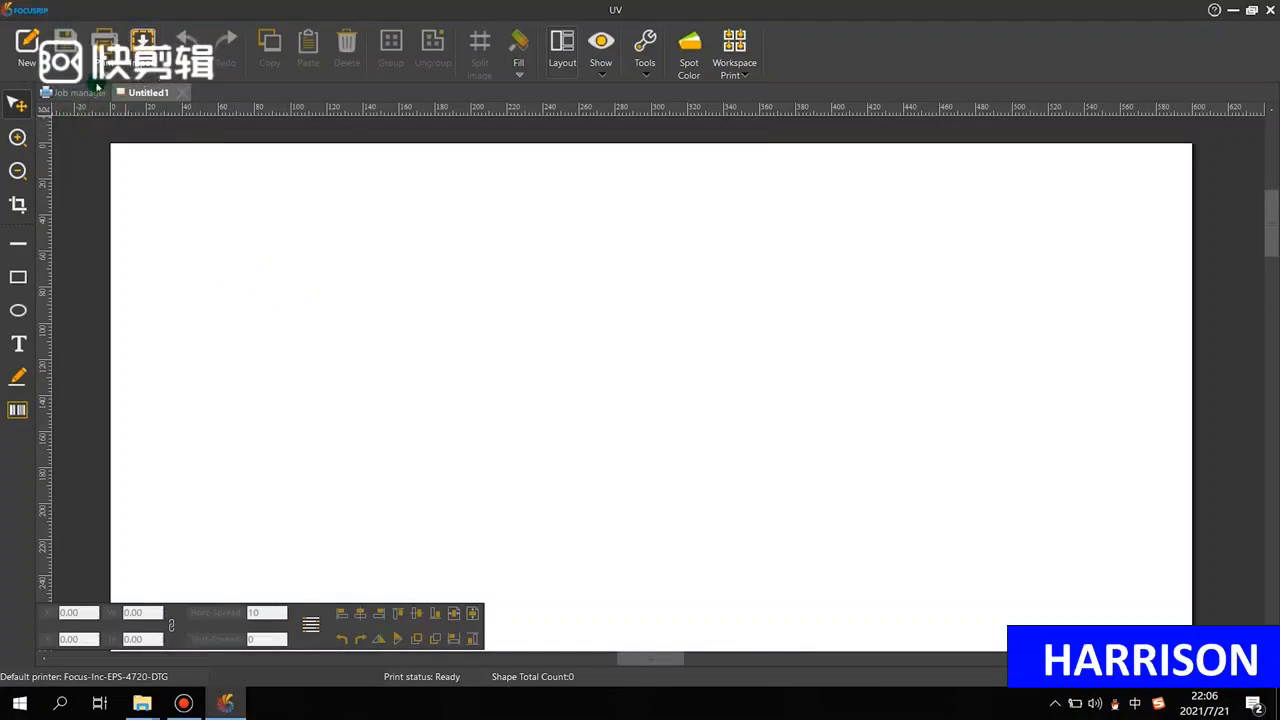
pyautogui.click(28, 12)
pyautogui.click(28, 12)
pyautogui.click(28, 12)
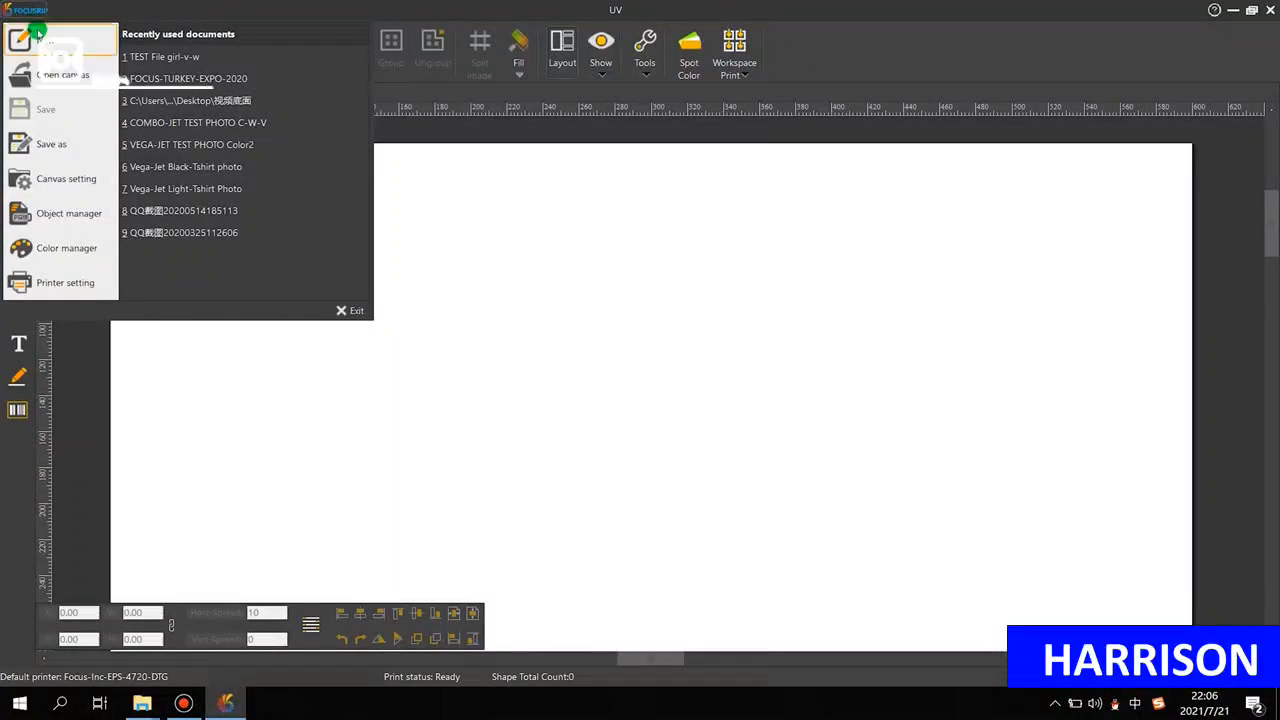
pyautogui.click(61, 283)
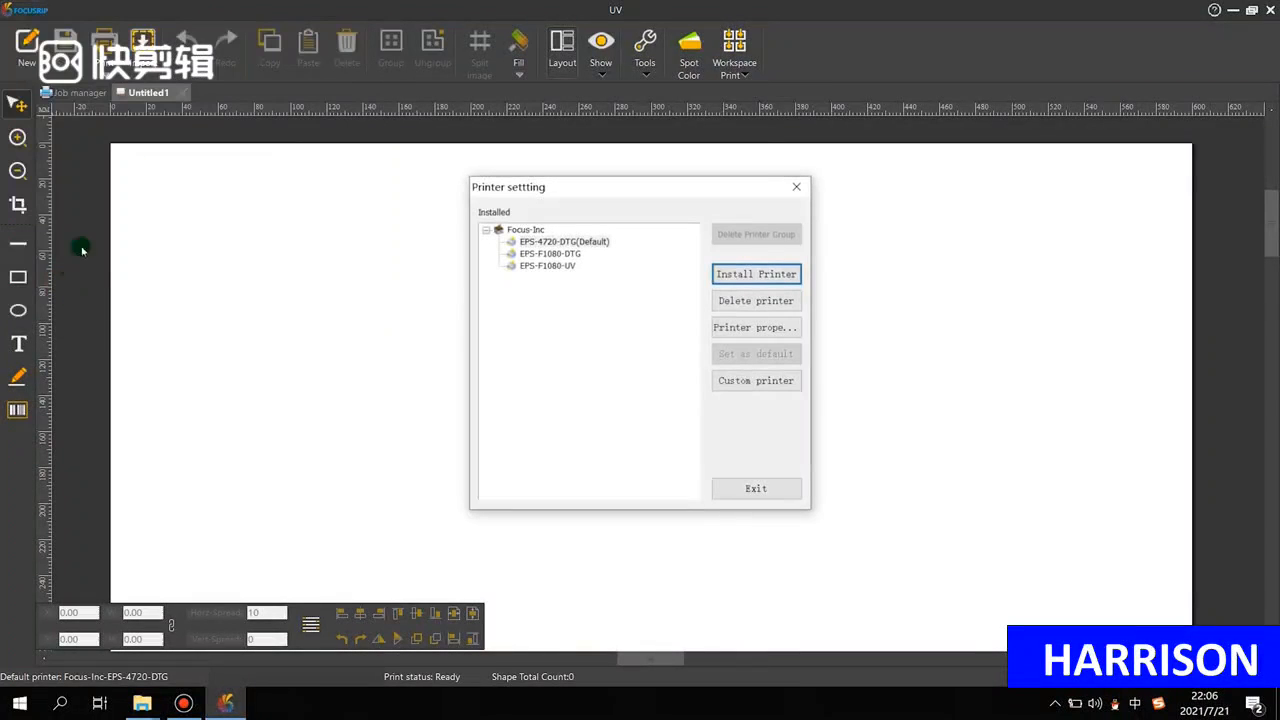
# - Check the default EPS-4720-DTG entry among the installed printers, then leave the printer settings and close the RIP software
pyautogui.click(571, 242)
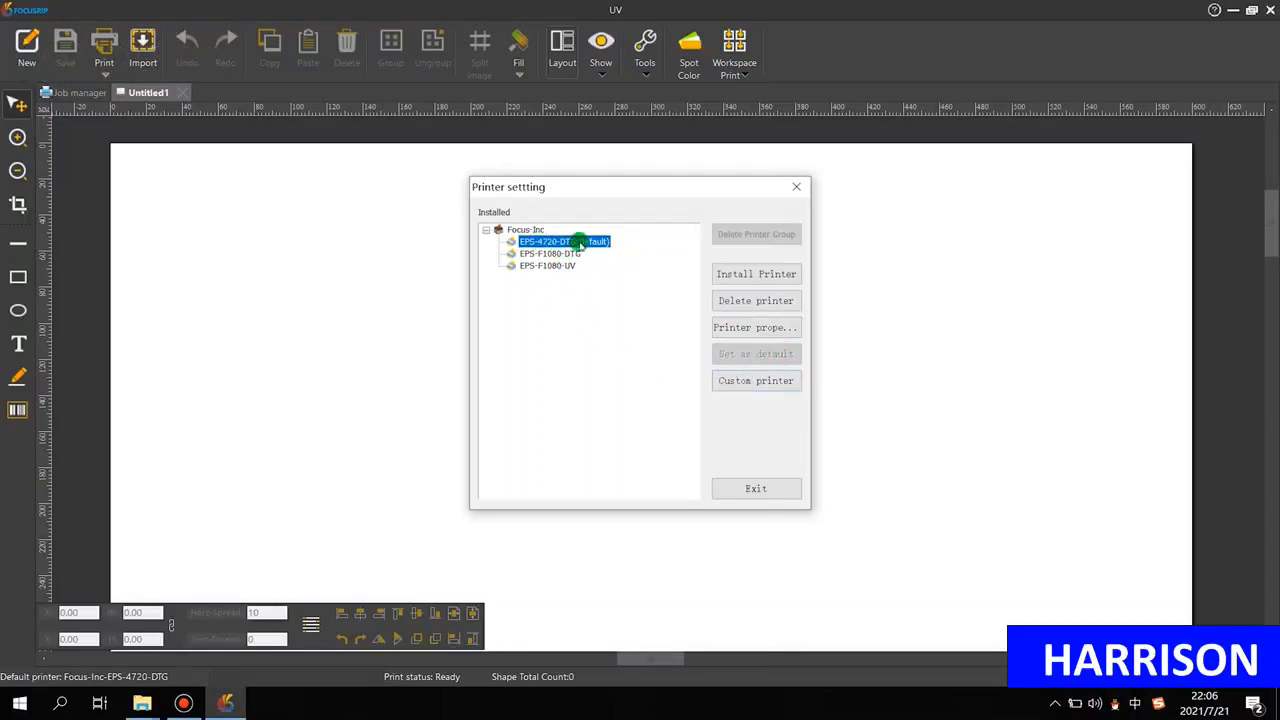
pyautogui.click(760, 489)
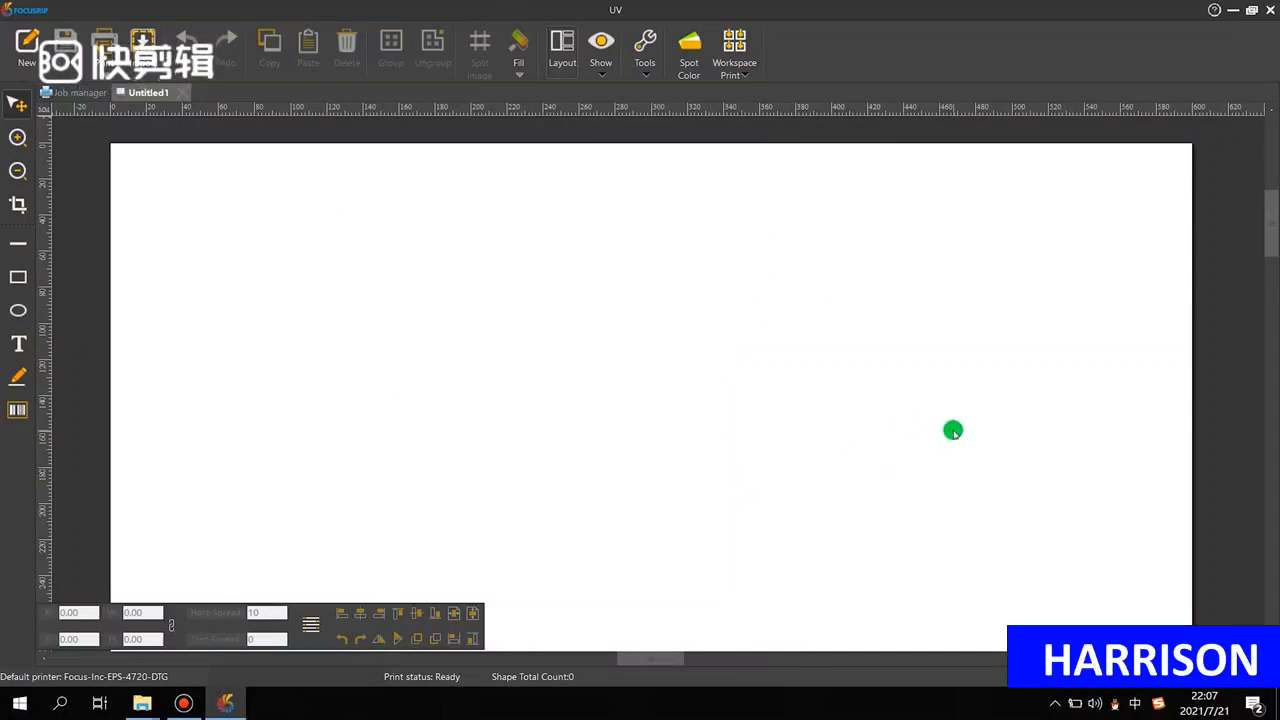
pyautogui.click(1270, 9)
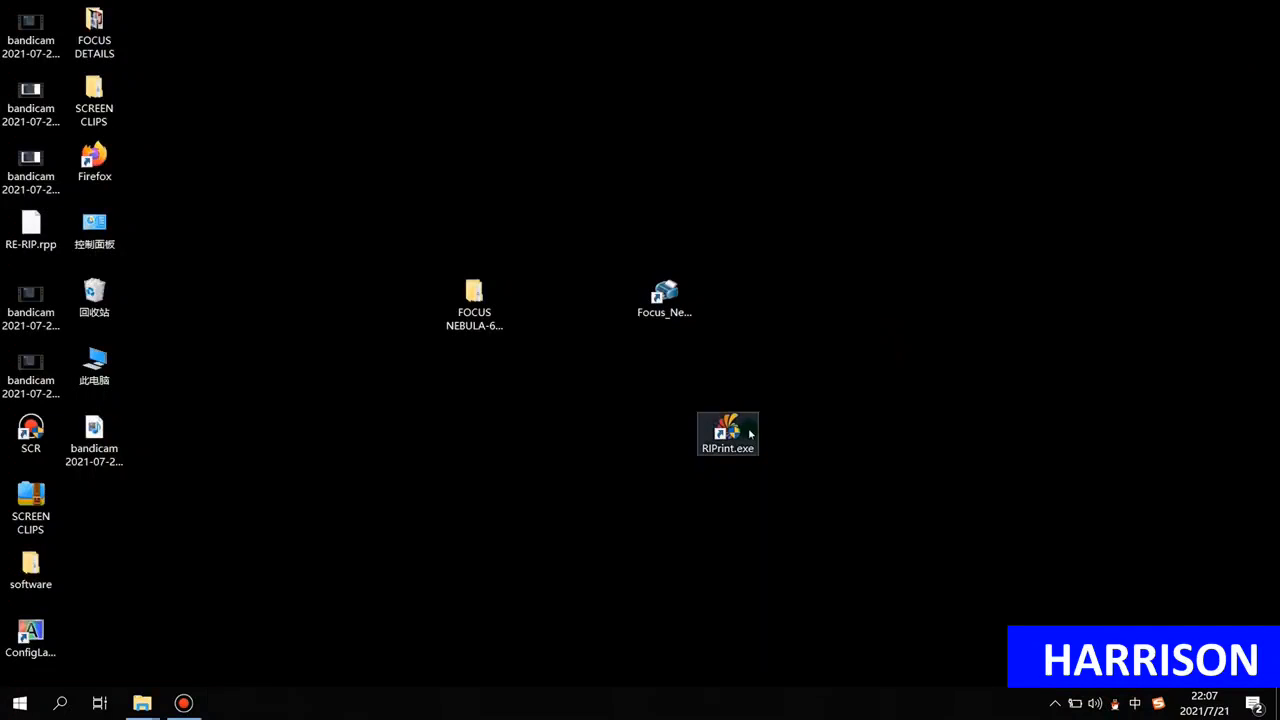